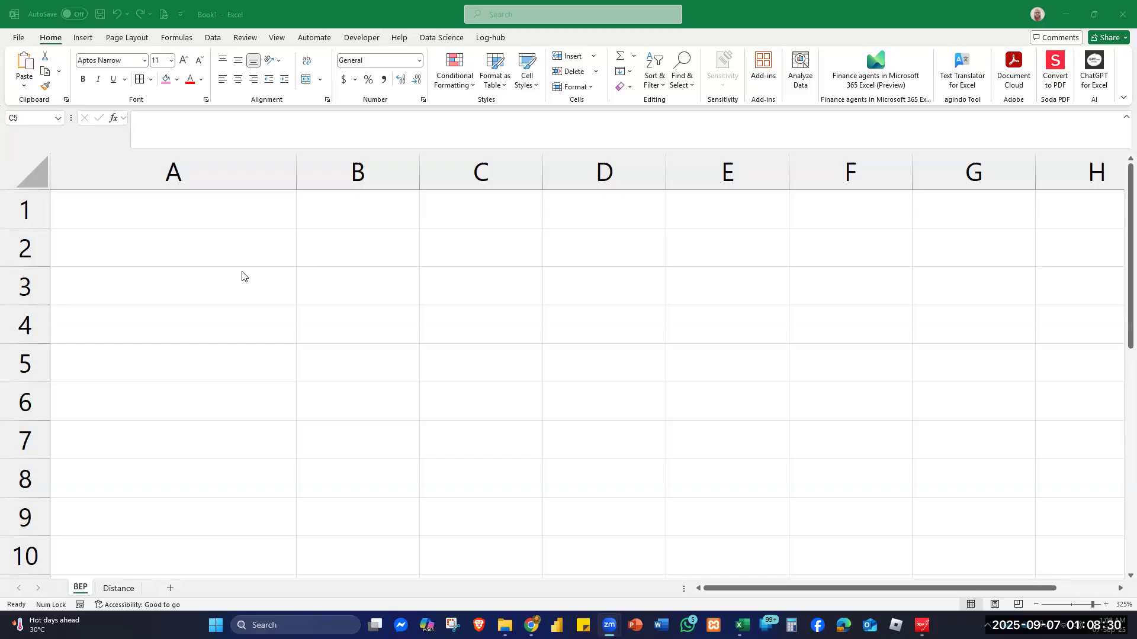
Step: Enter the row labels "Unit Sold" in cell A1 and "Unit Price" in cell A2 of the BEP sheet
left_click(177, 211)
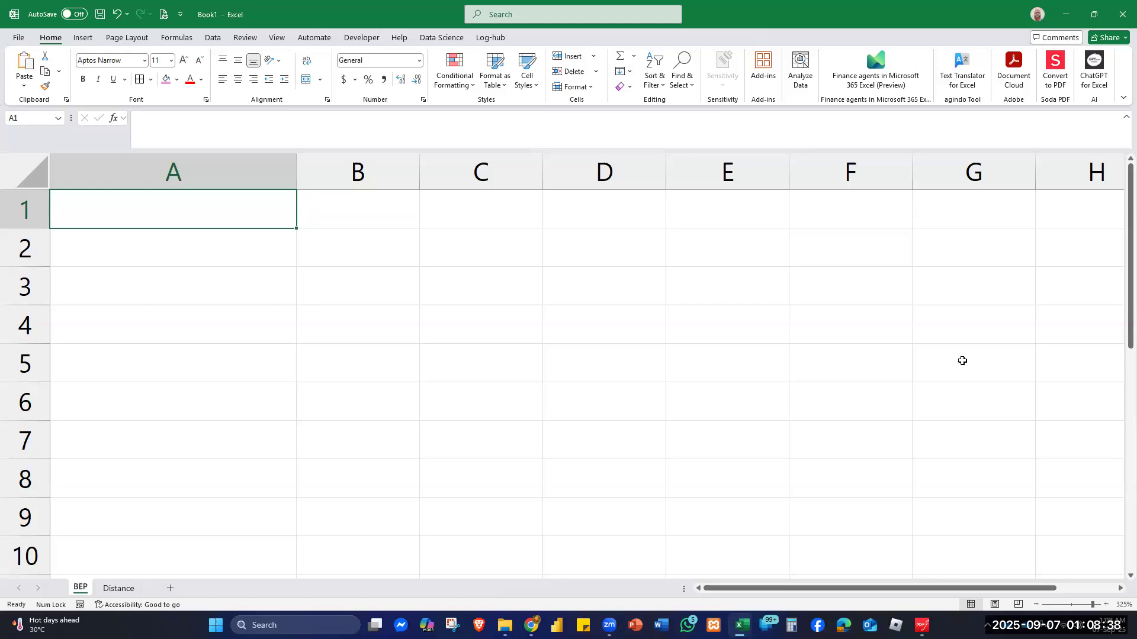
type("Unit")
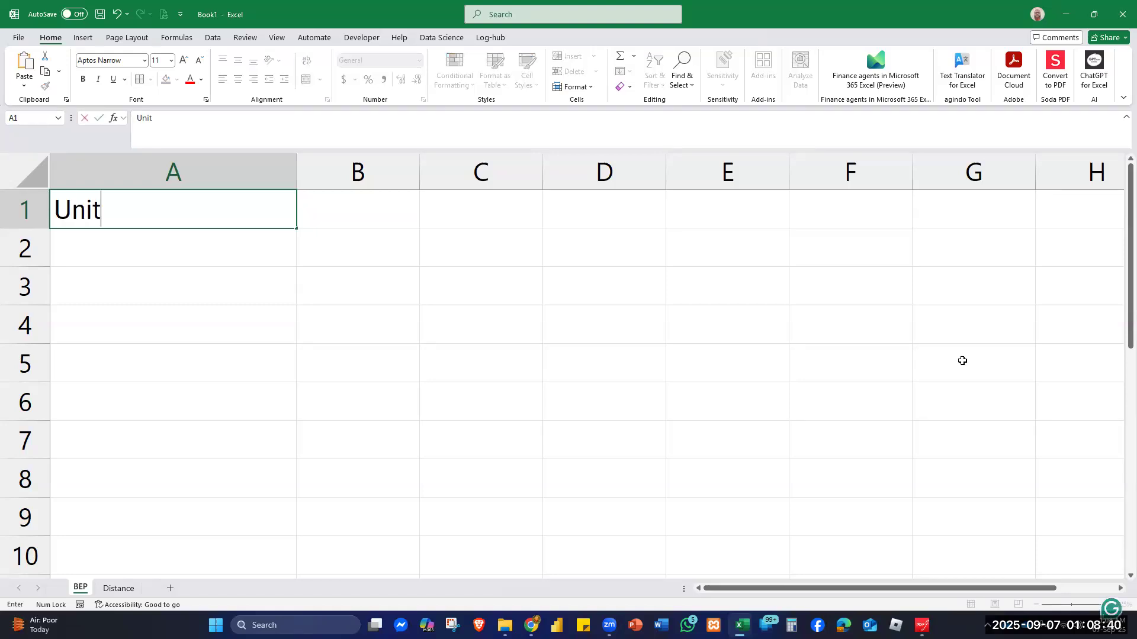
type(" Sold")
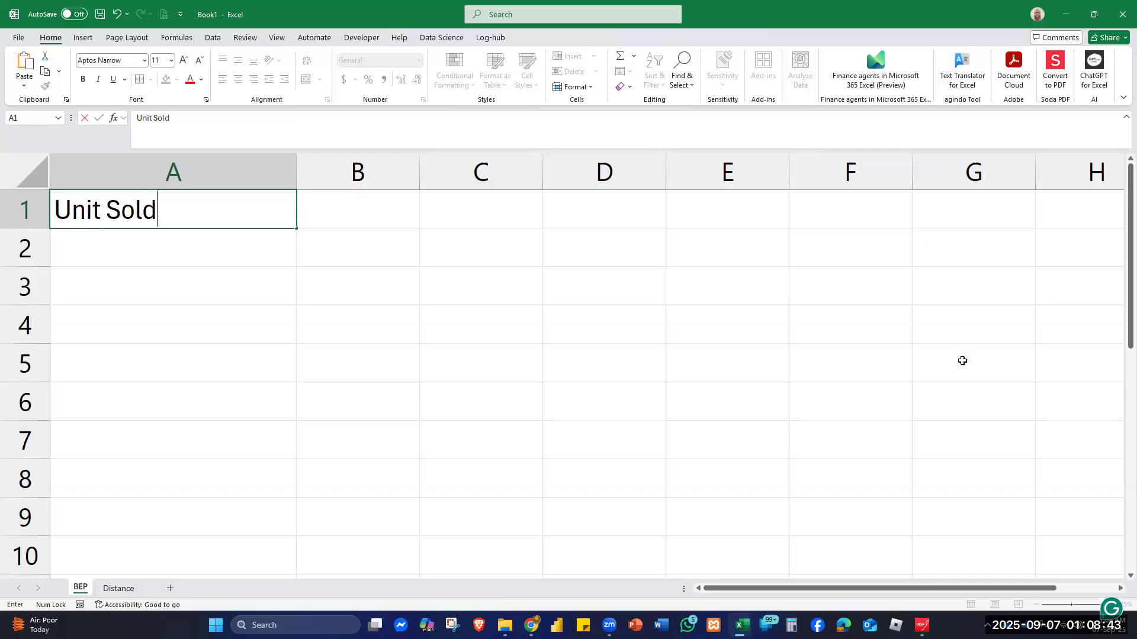
key("Return")
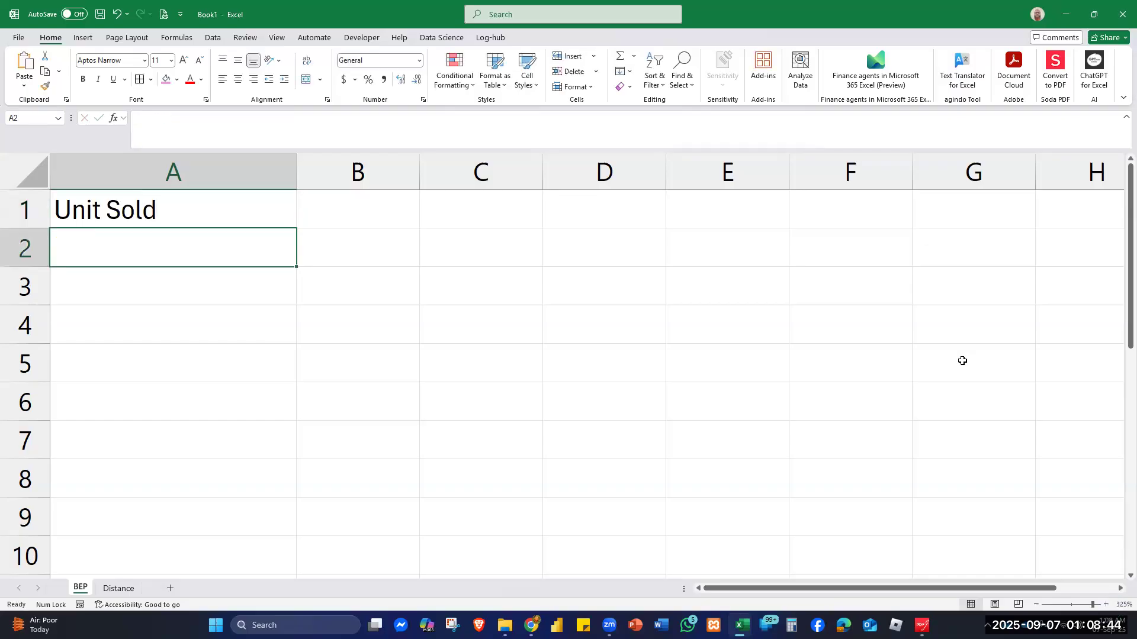
type("Unit ")
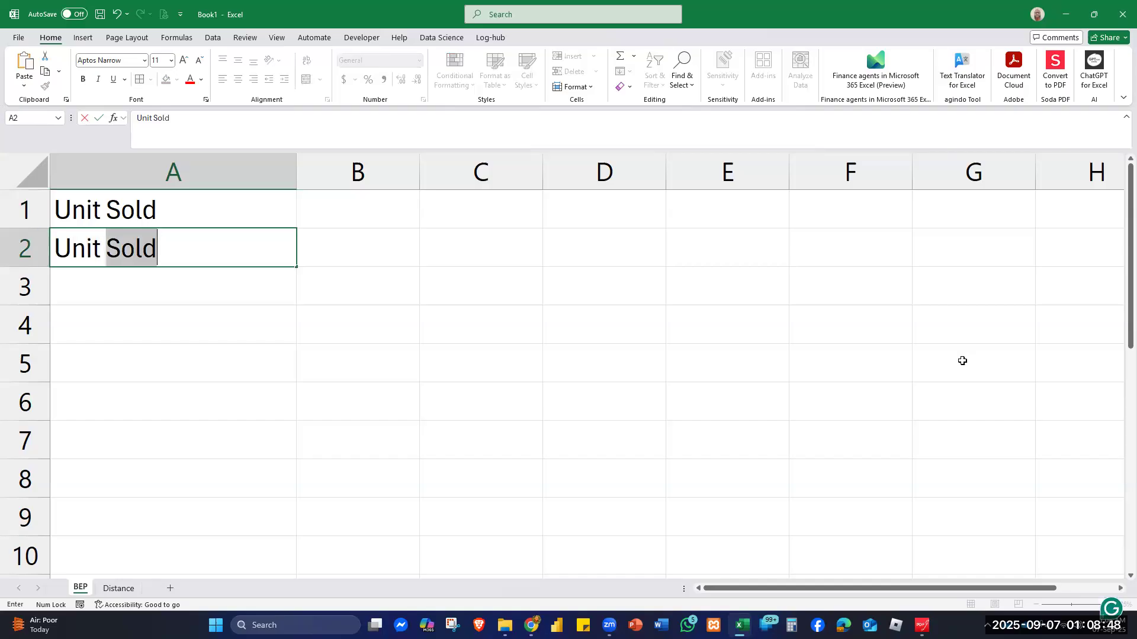
type("Cost")
key("BackSpace")
key("BackSpace")
key("BackSpace")
key("BackSpace")
type("Price")
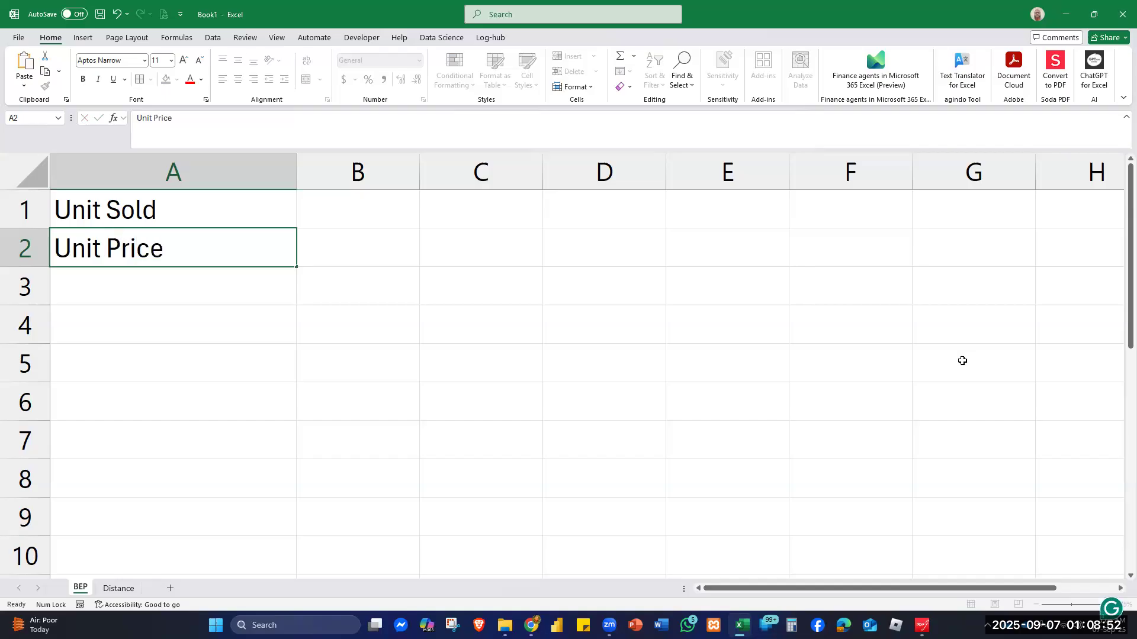
key("Return")
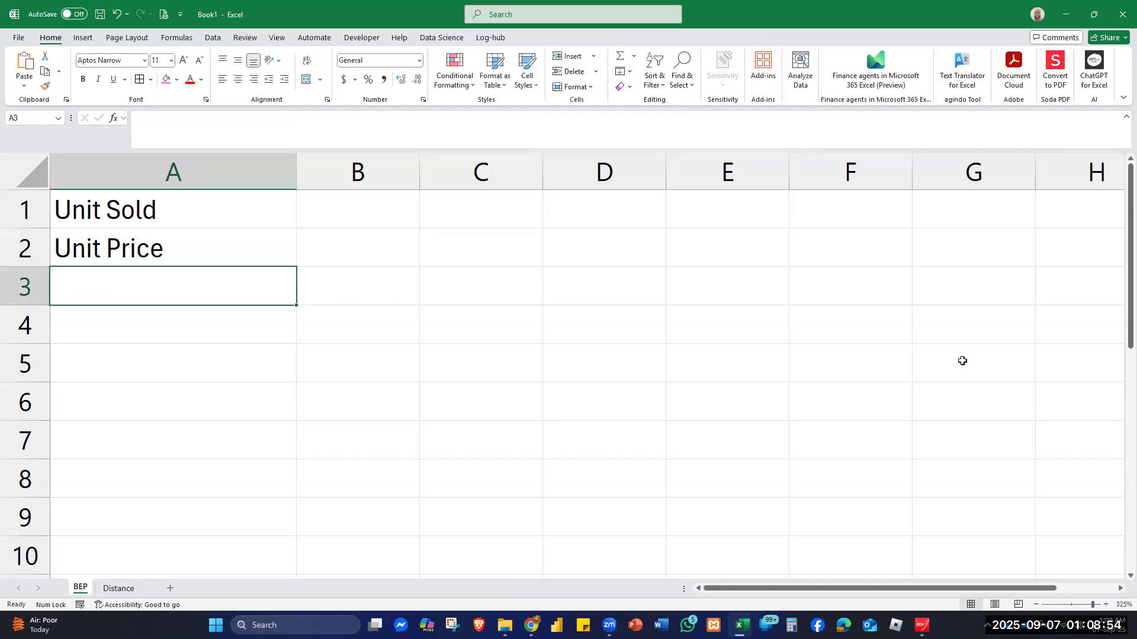
Step: Add the row labels "Revenue" in cell A3 and "COGS" in cell A4
type("Reven")
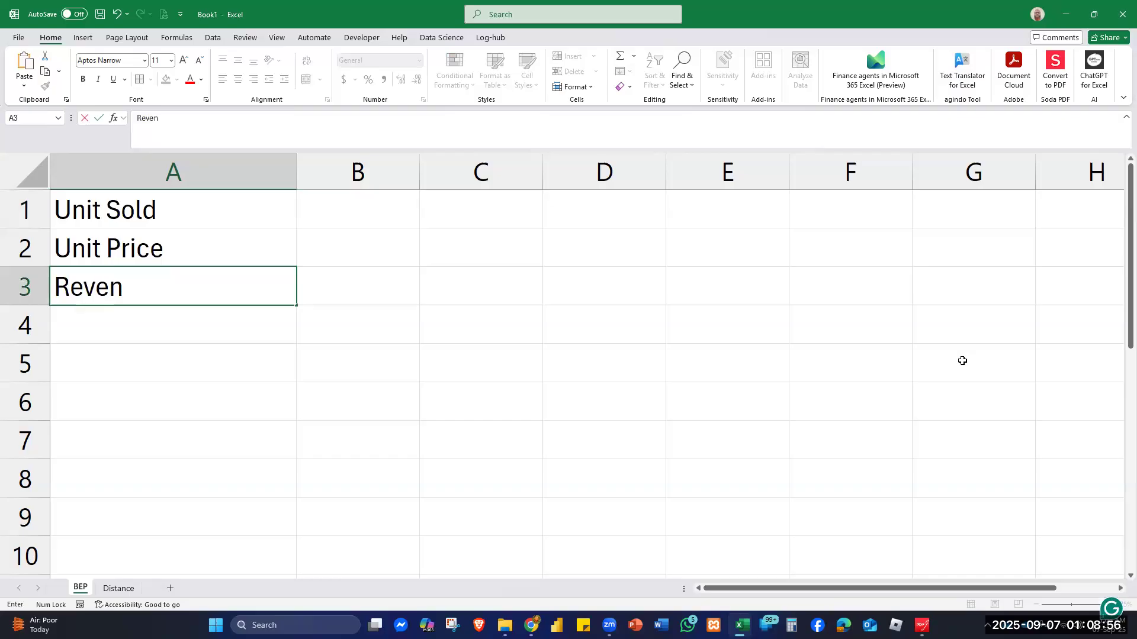
type("ue")
key("Return")
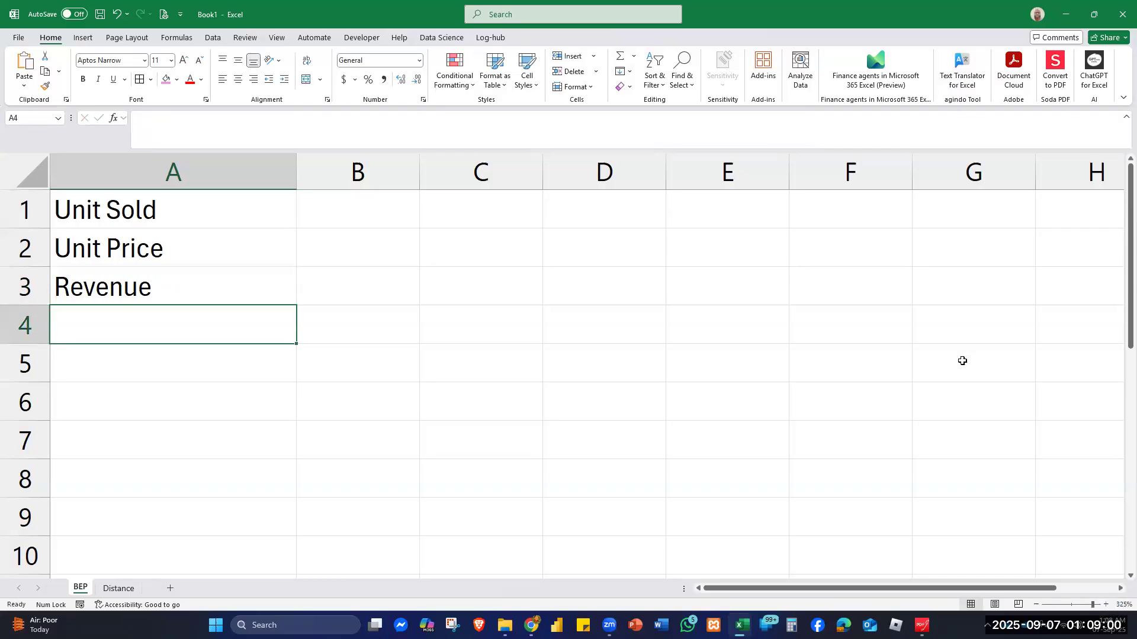
type("Co")
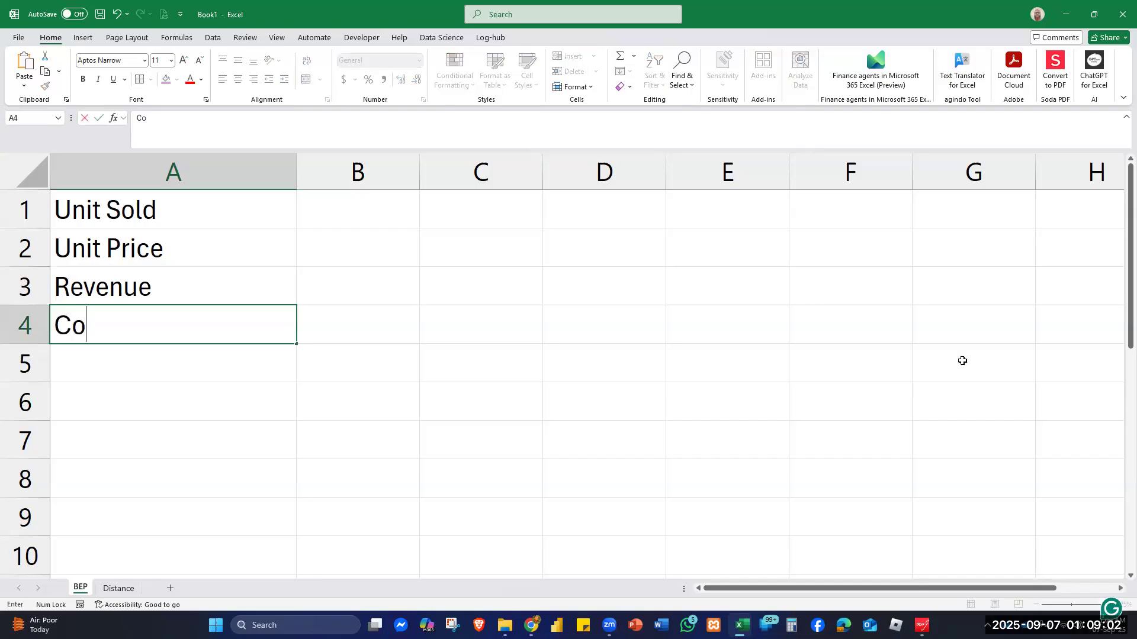
key("BackSpace")
type("OGS")
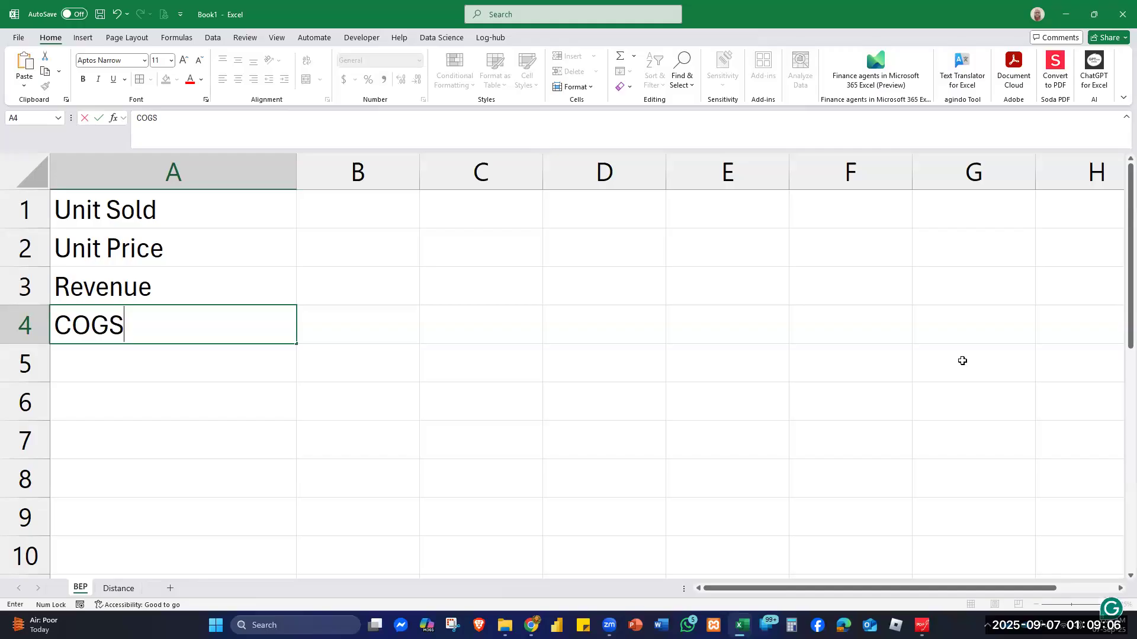
key("Return")
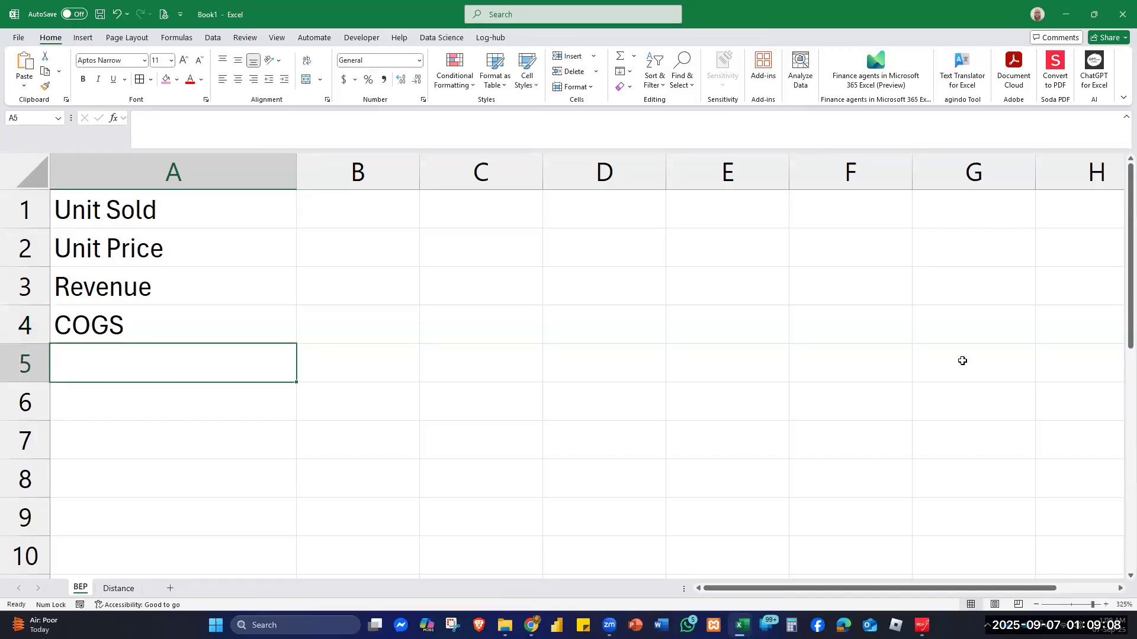
Step: Add the row labels "Gross Margin", "Fixed Cost" and "Net Profit" in cells A5 to A7
type("Gro")
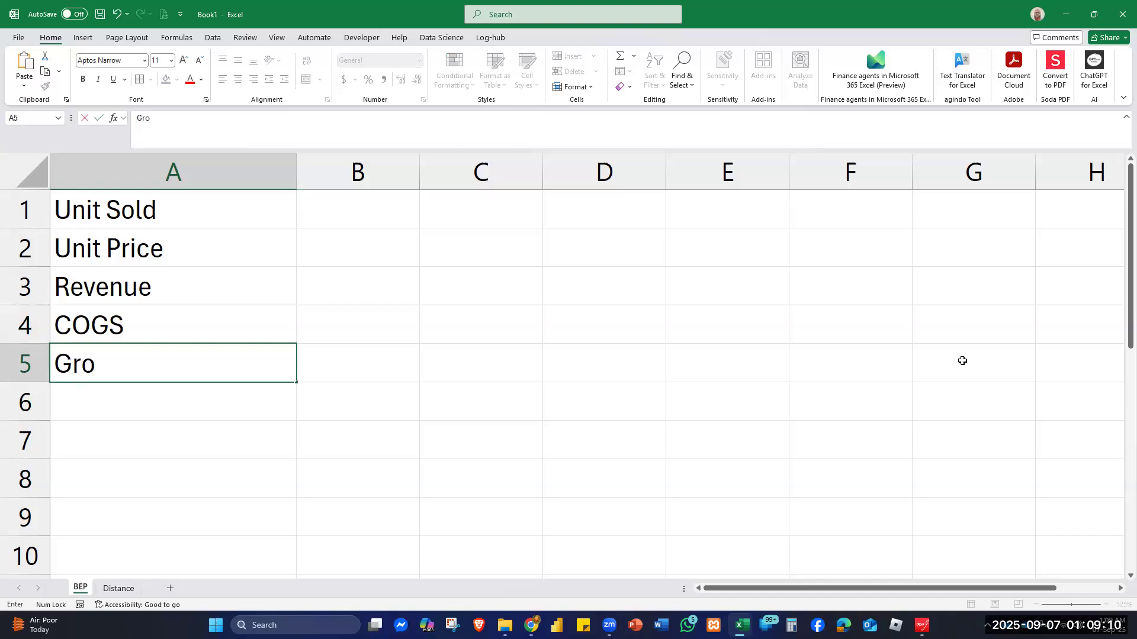
type("ss Margin")
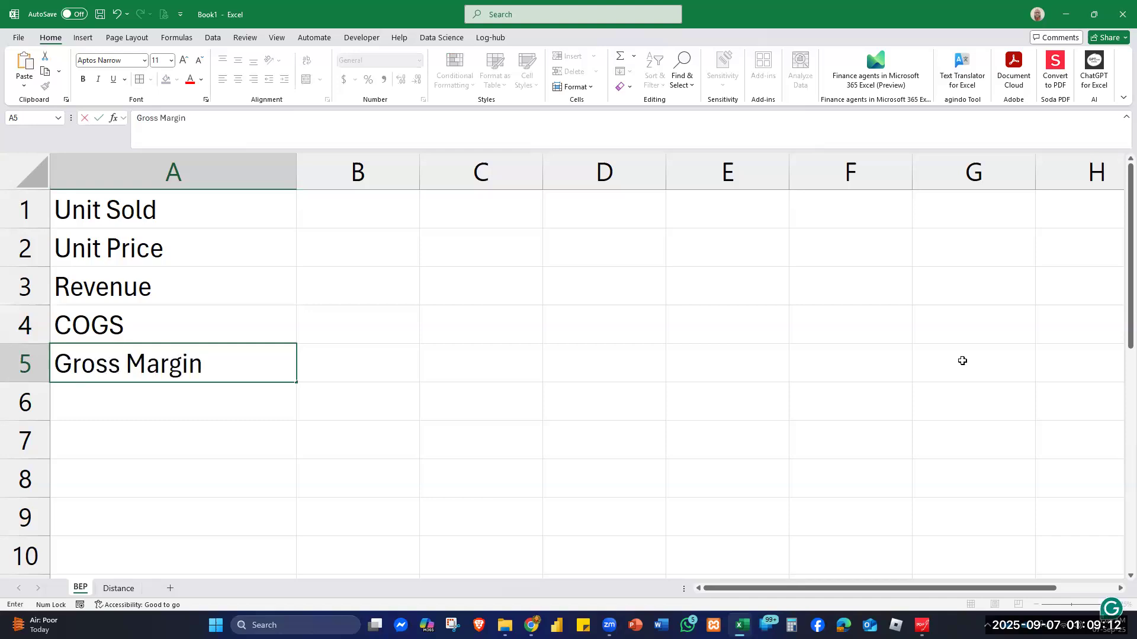
key("Return")
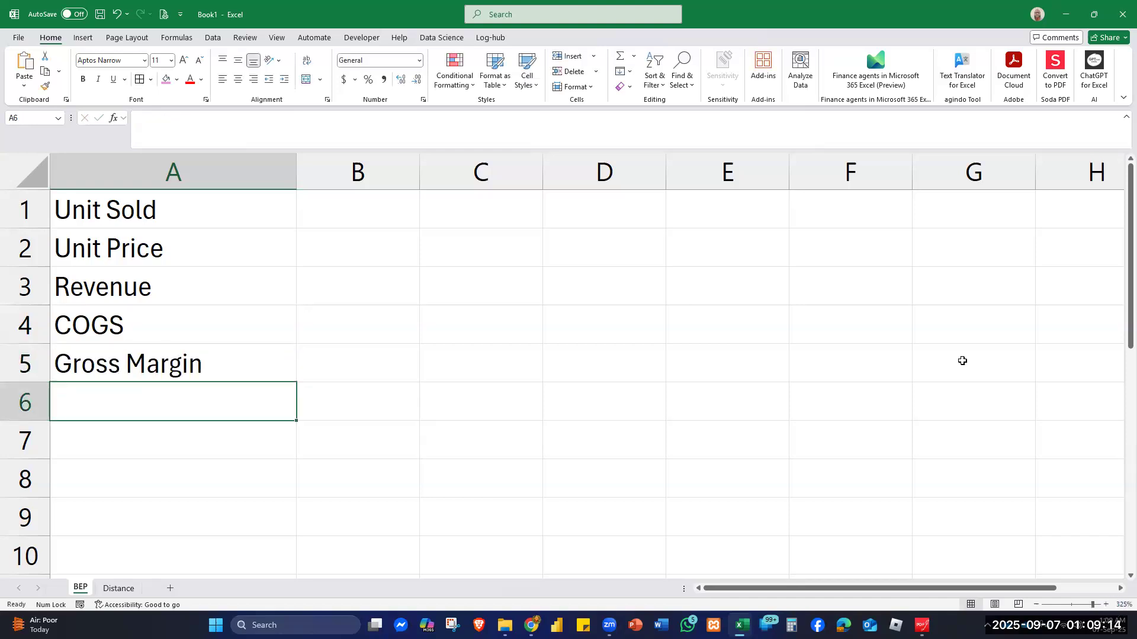
type("F")
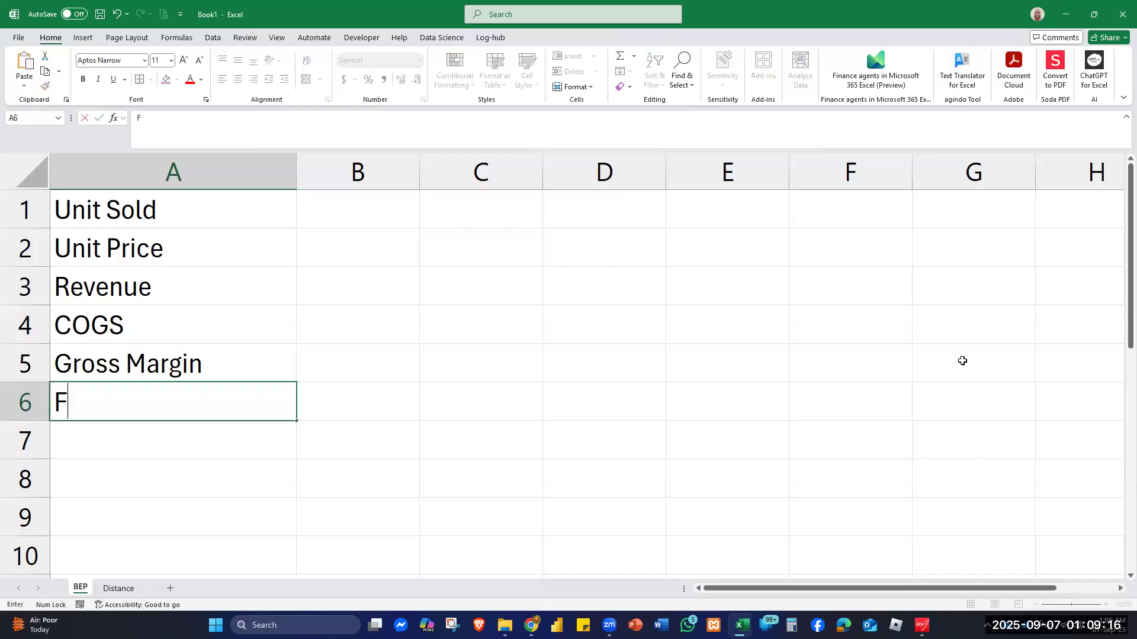
type("ixed Cost")
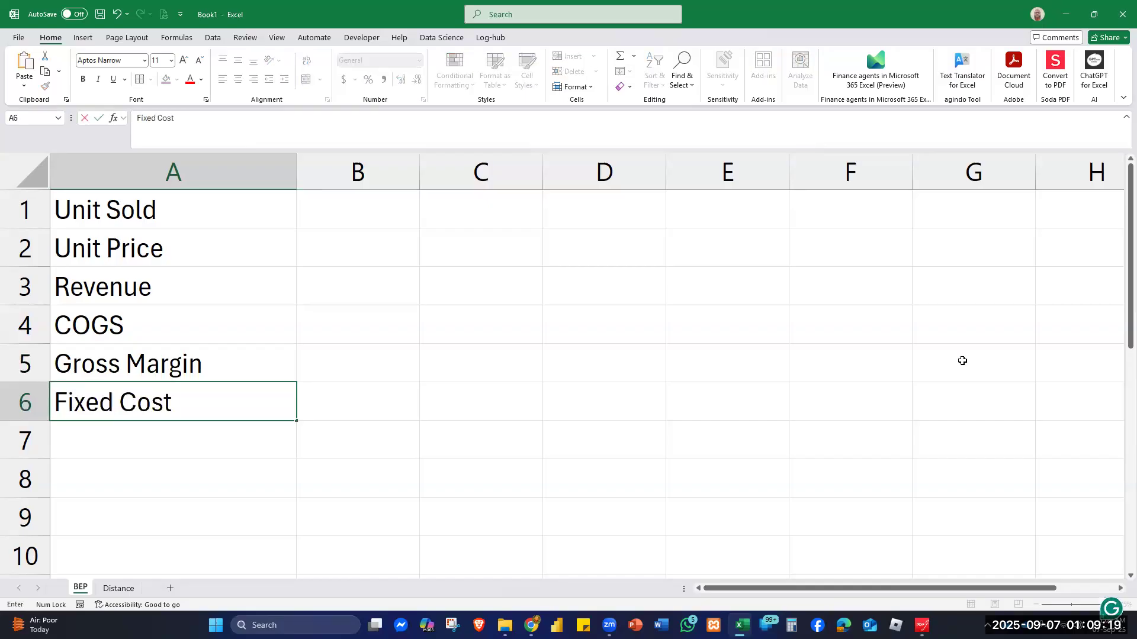
key("Return")
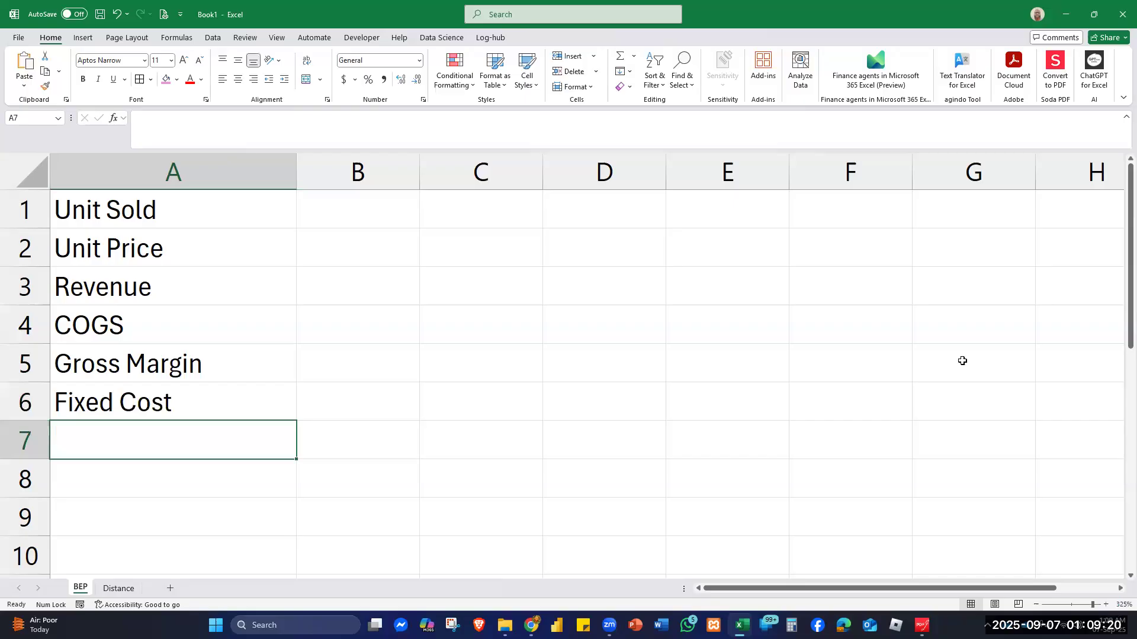
type("Net Profit")
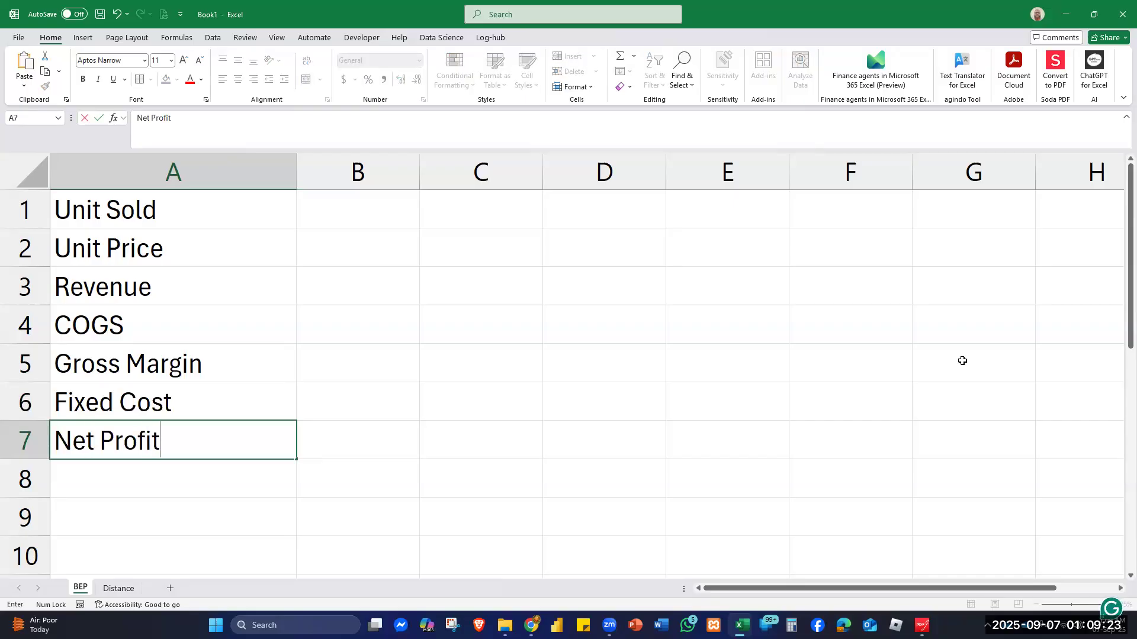
key("Return")
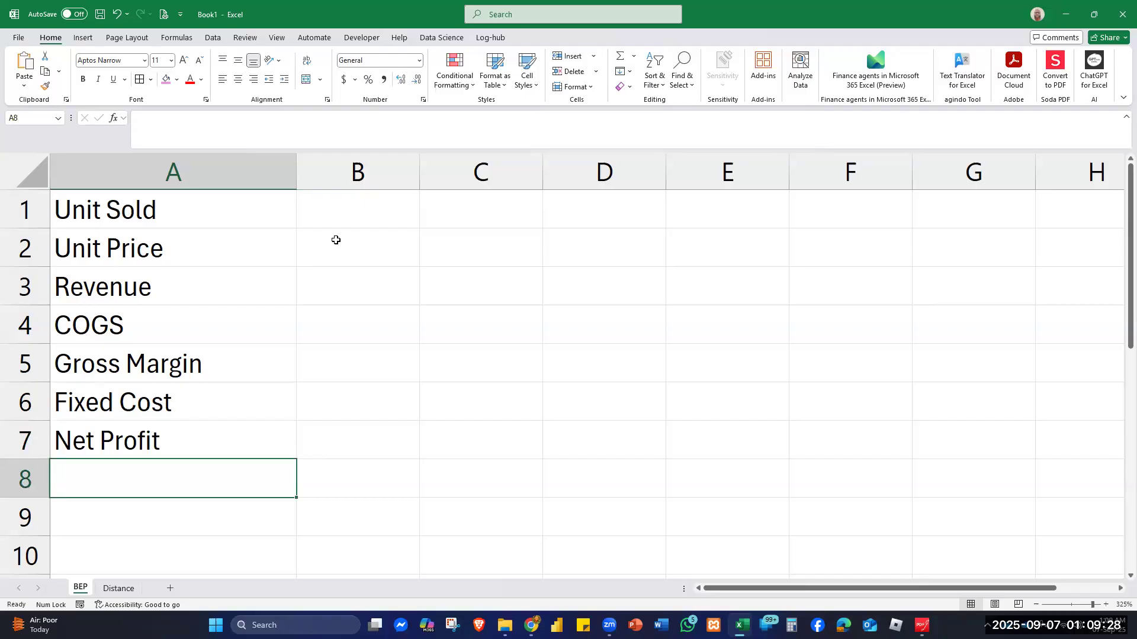
Step: Calculate Revenue in cell B3 as units sold times unit price with the formula =B1*B2
left_click(377, 208)
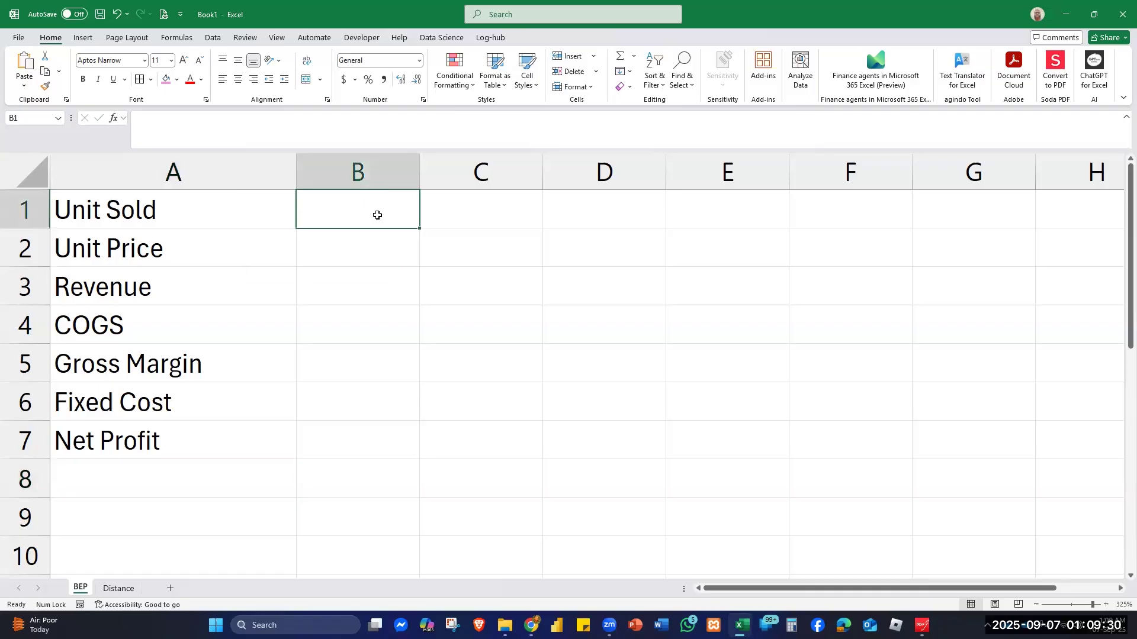
left_click(368, 247)
left_click(373, 290)
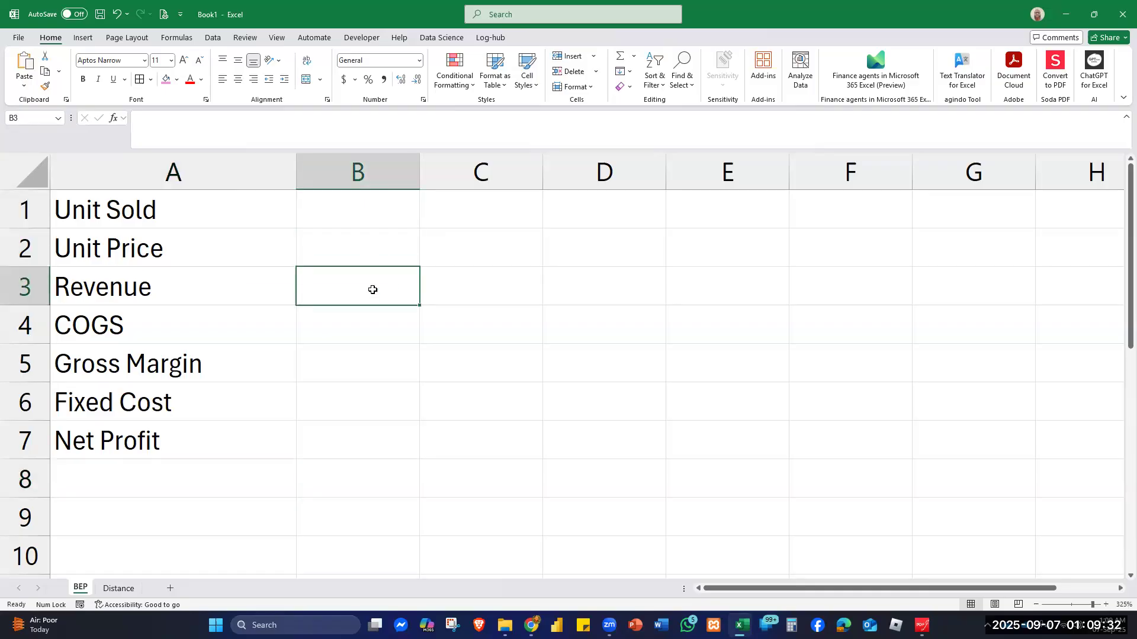
type("=")
left_click(375, 207)
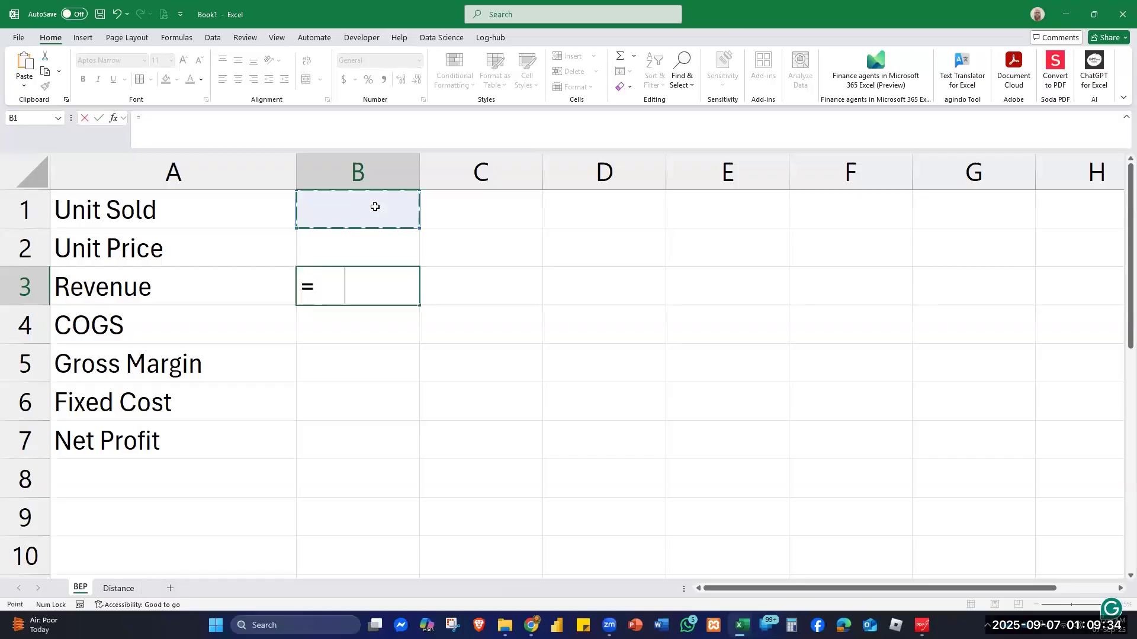
type("*")
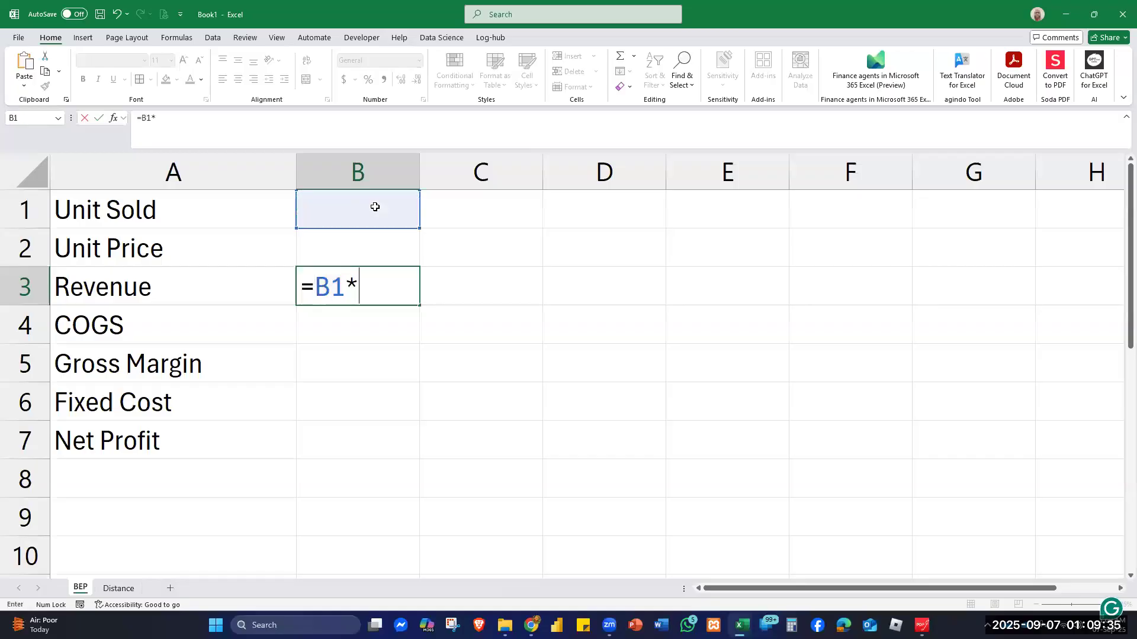
left_click(363, 260)
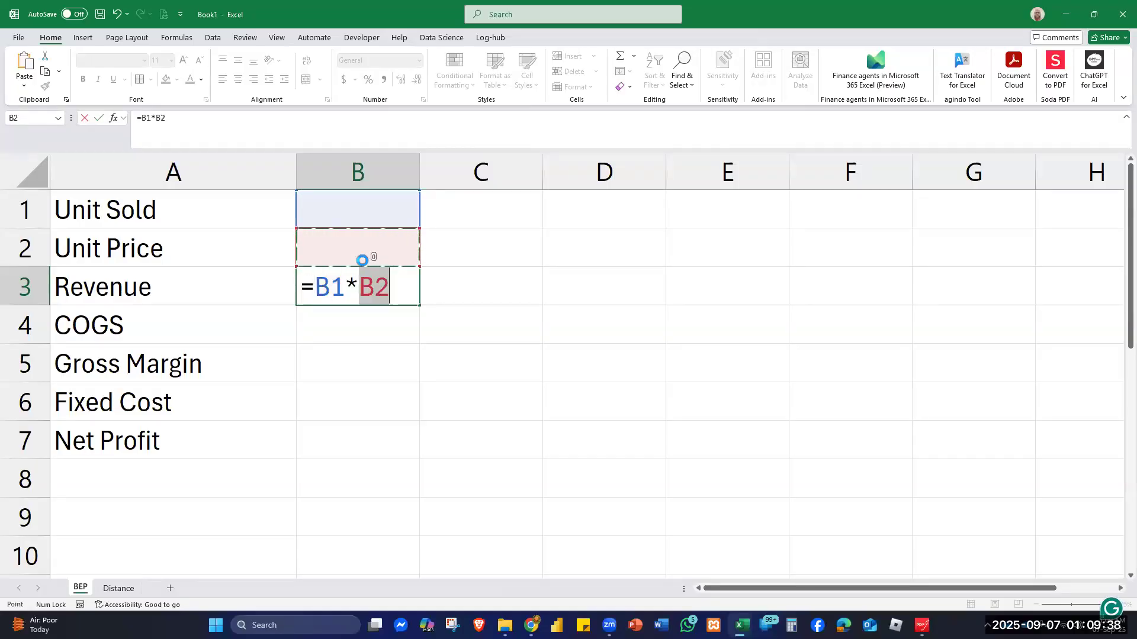
key("Return")
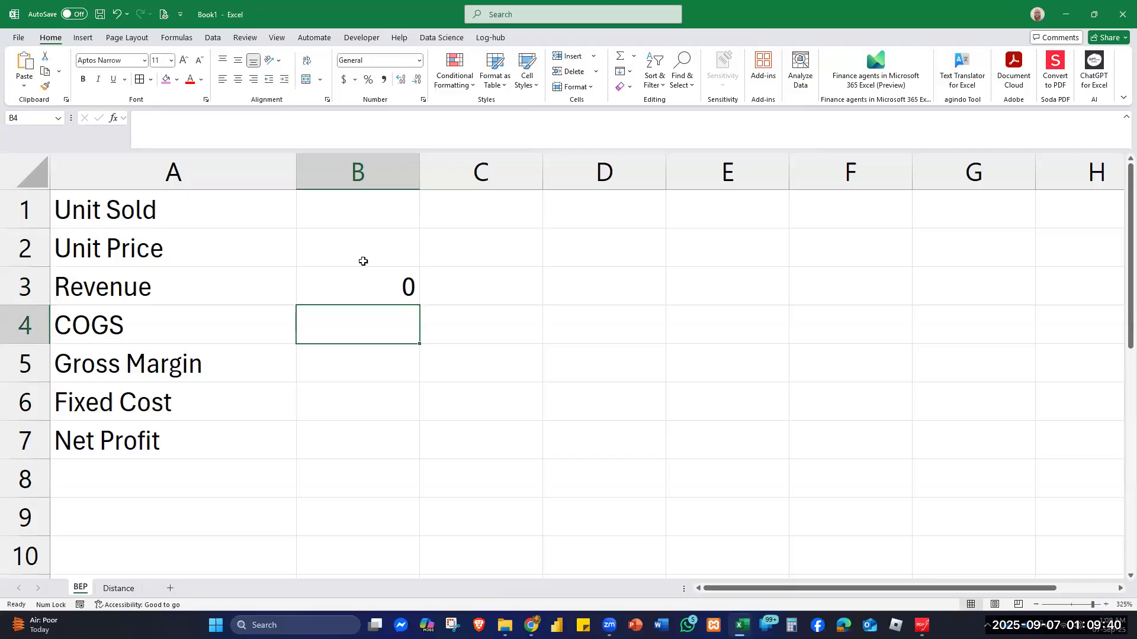
Step: Enter the COGS rate .20 in cell C4, beside the COGS row
left_click(476, 322)
type(".20")
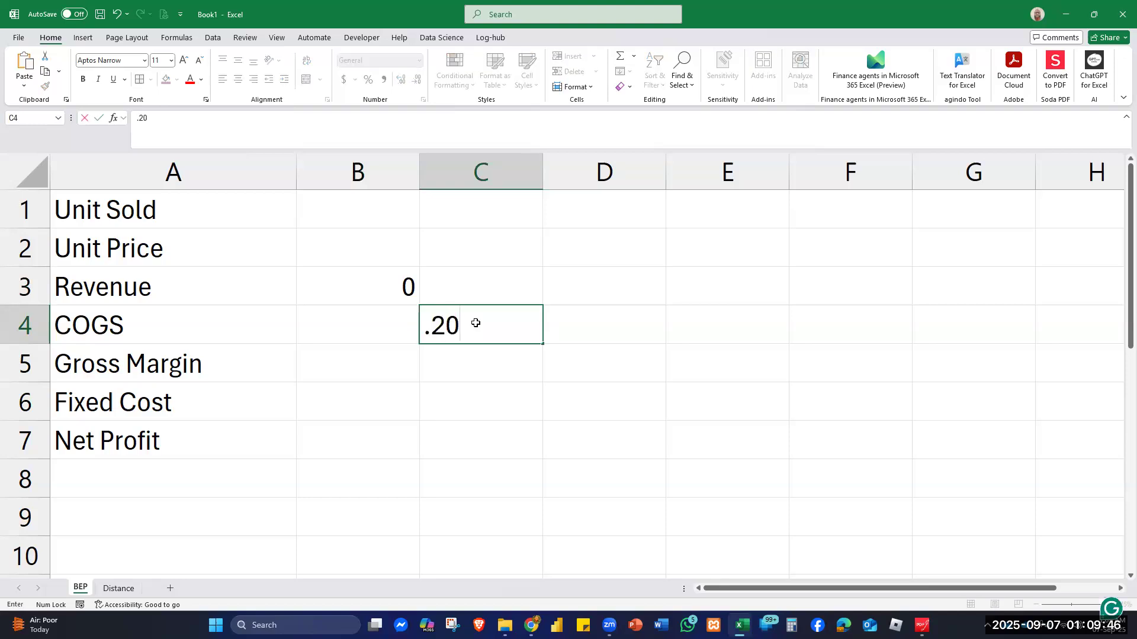
key("Return")
Step: Calculate COGS in cell B4 as revenue times the COGS rate with the formula =B3*C4
left_click(384, 323)
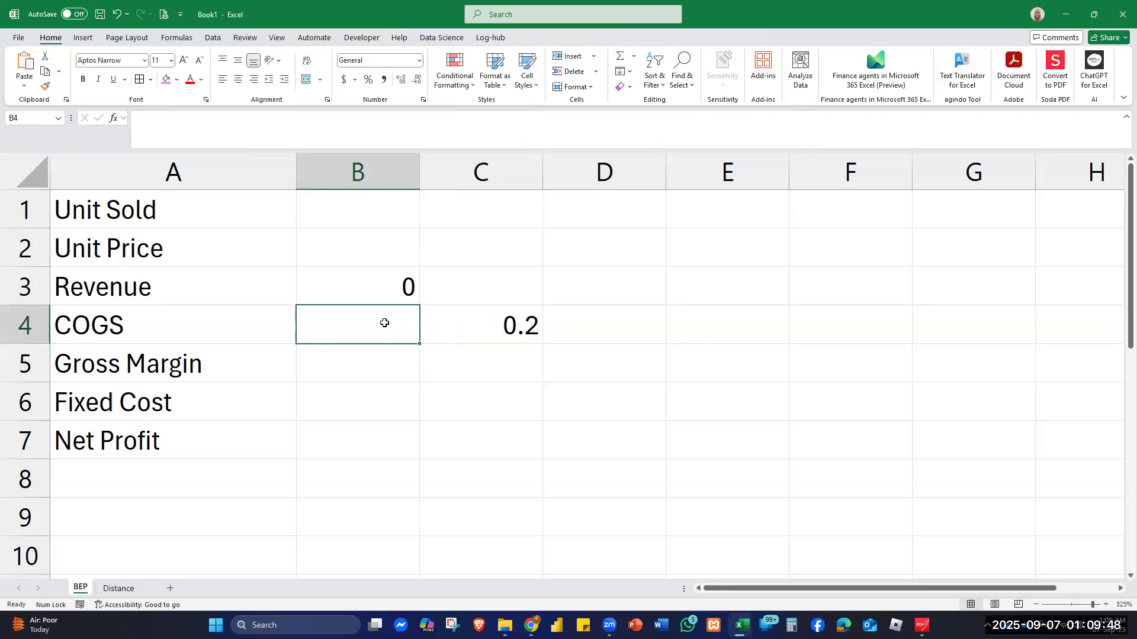
type("=")
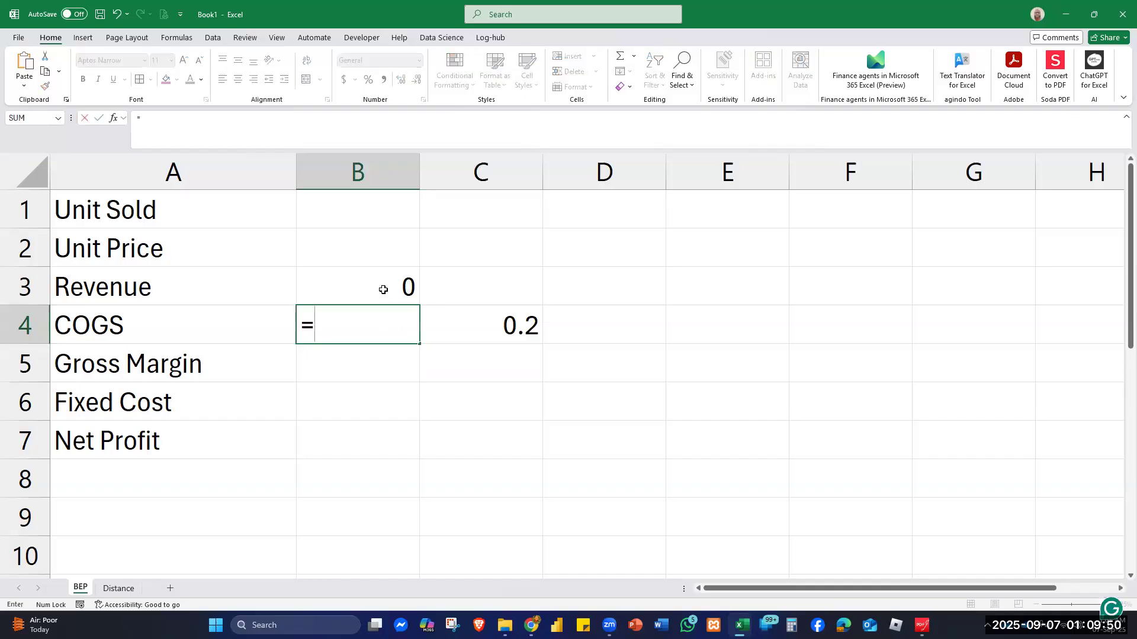
left_click(384, 289)
type("*")
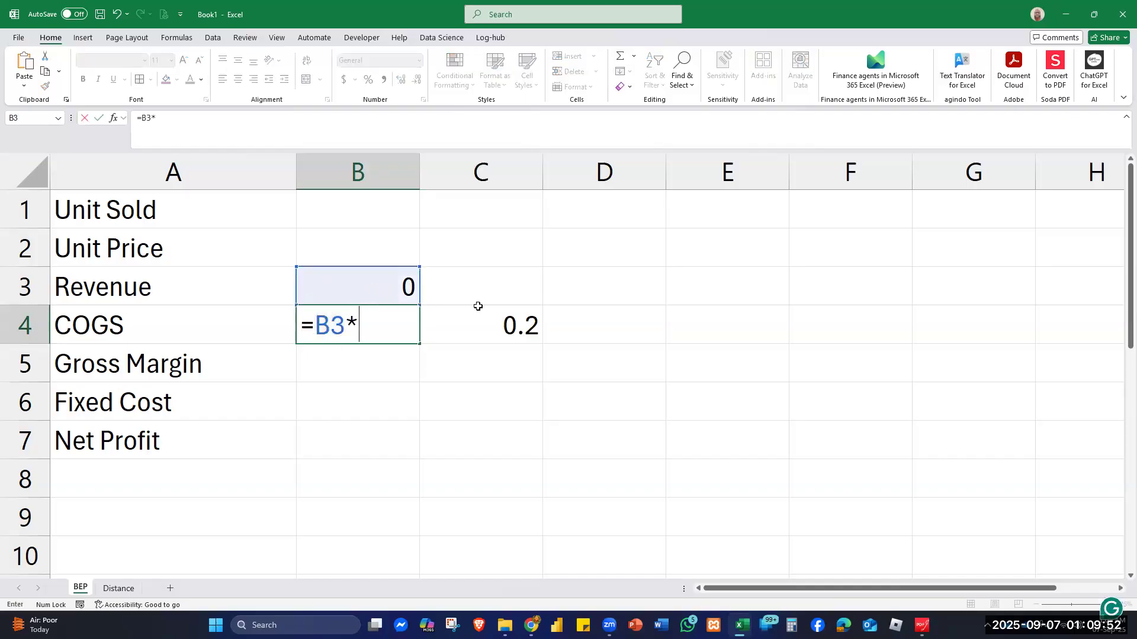
left_click(512, 315)
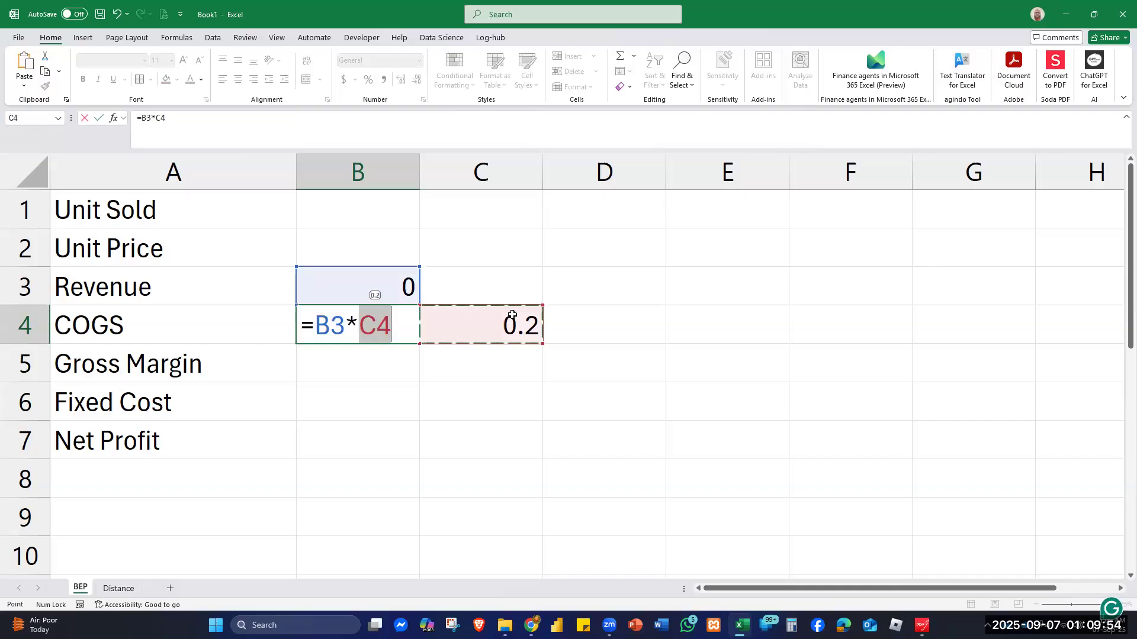
key("Return")
key("Return")
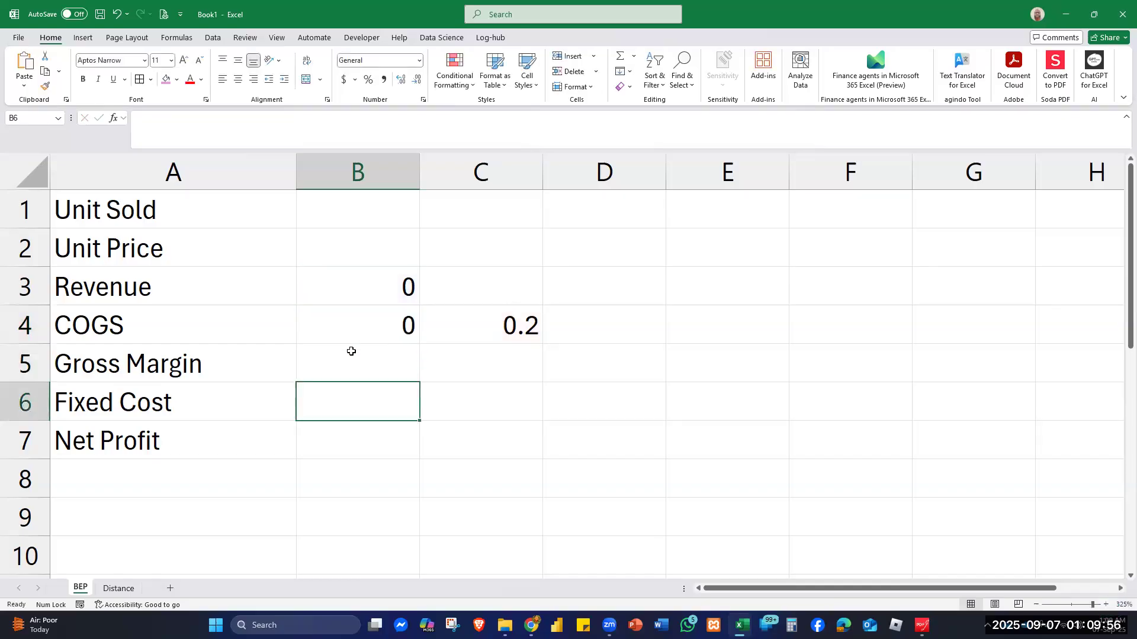
Step: Calculate Gross Margin in cell B5 as revenue minus COGS with the formula =B3-B4
left_click(351, 351)
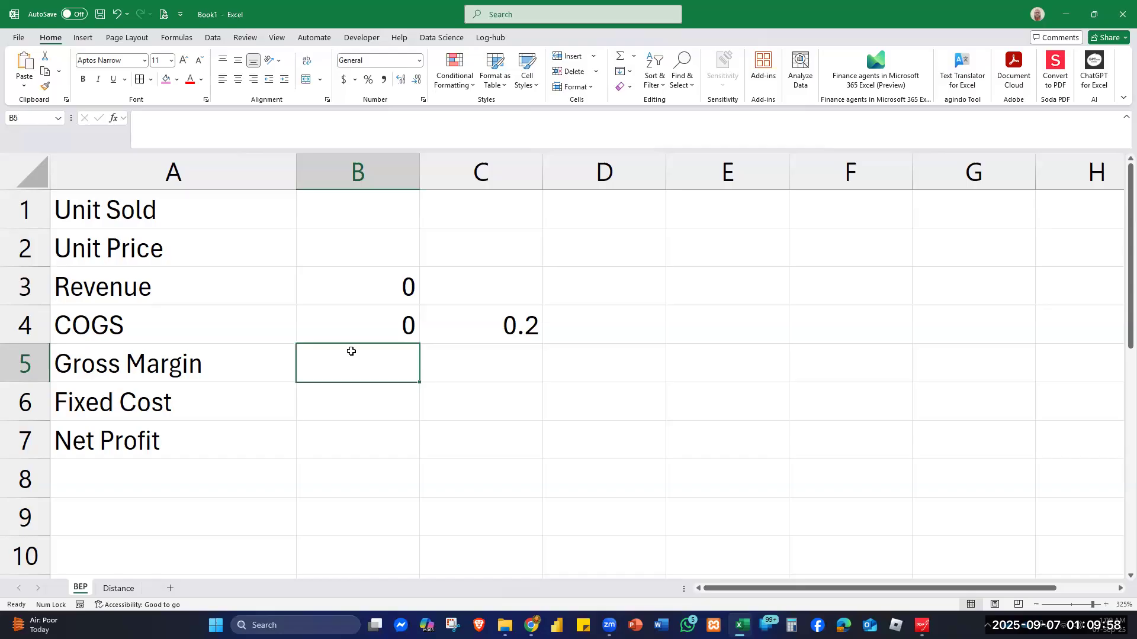
type("=")
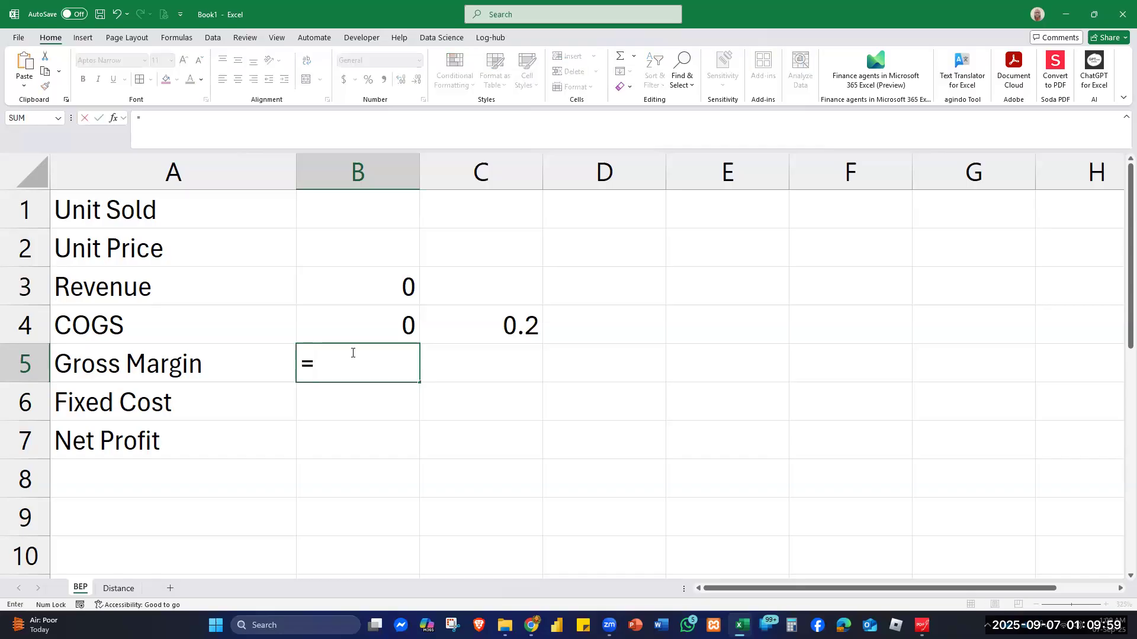
left_click(382, 292)
type("-")
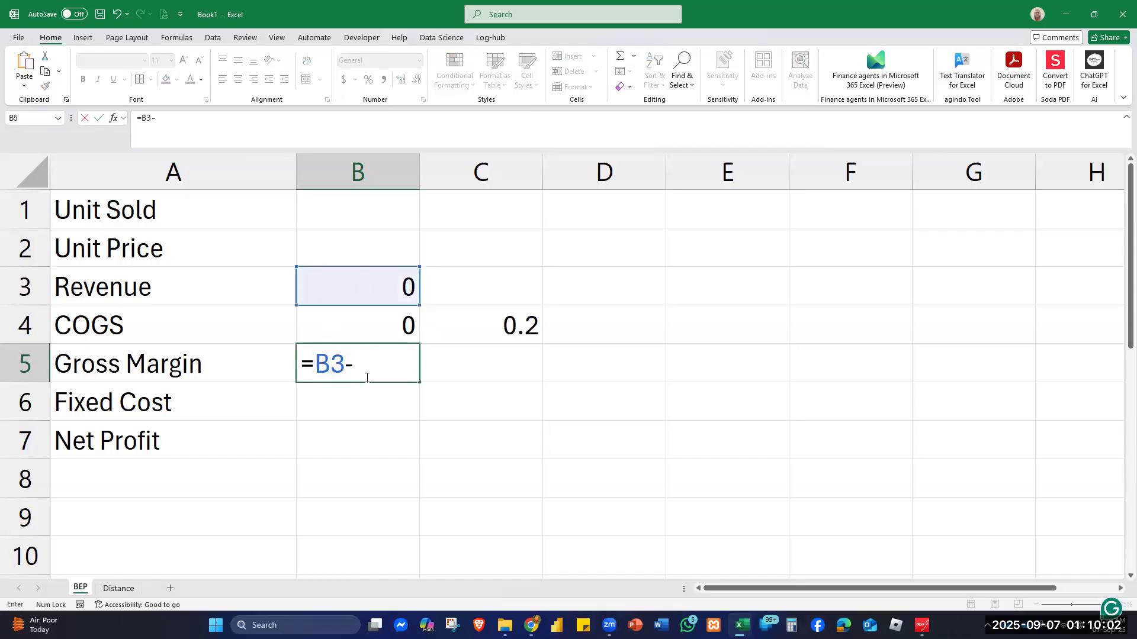
left_click(365, 312)
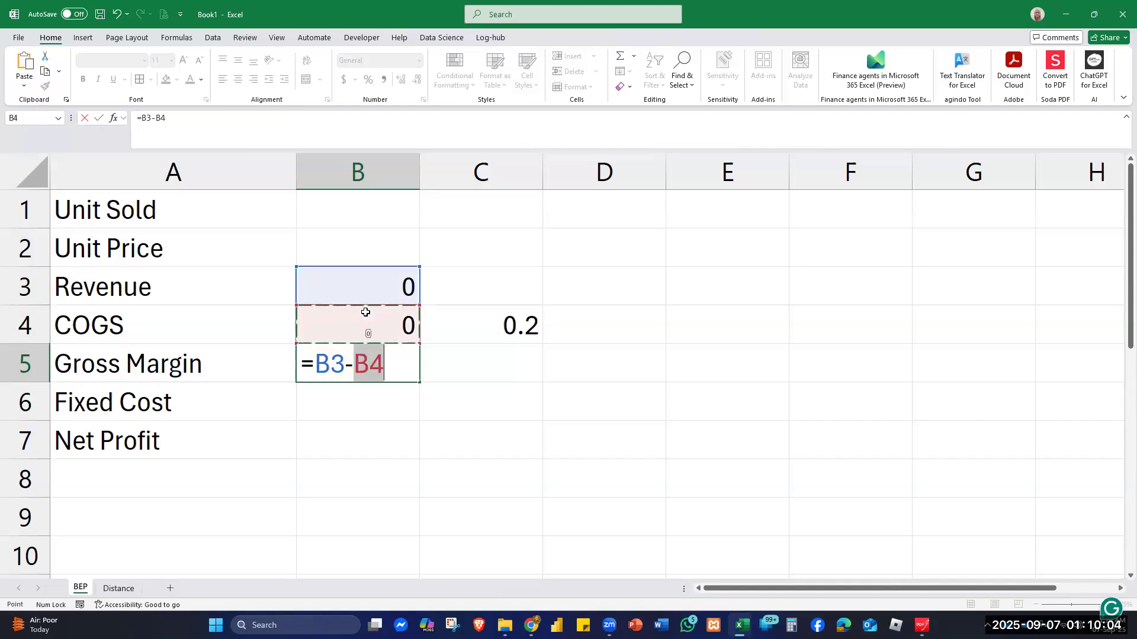
key("Return")
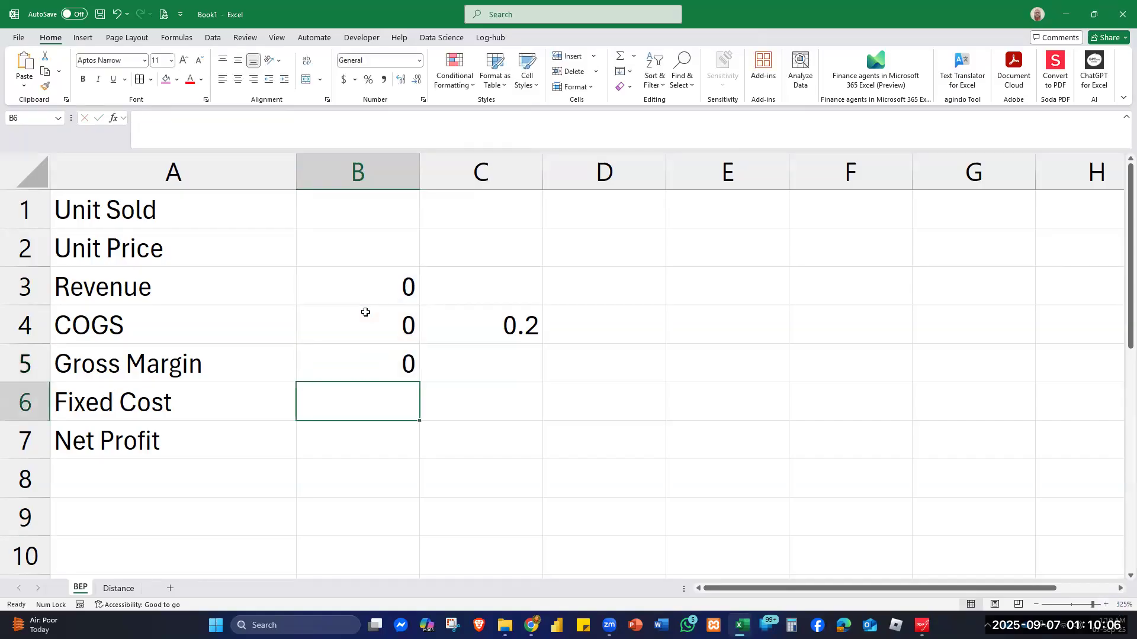
Step: Extend the Gross Margin label in cell A5 so that it reads "Gross Margin /Profit"
double_click(219, 367)
type("/ (r")
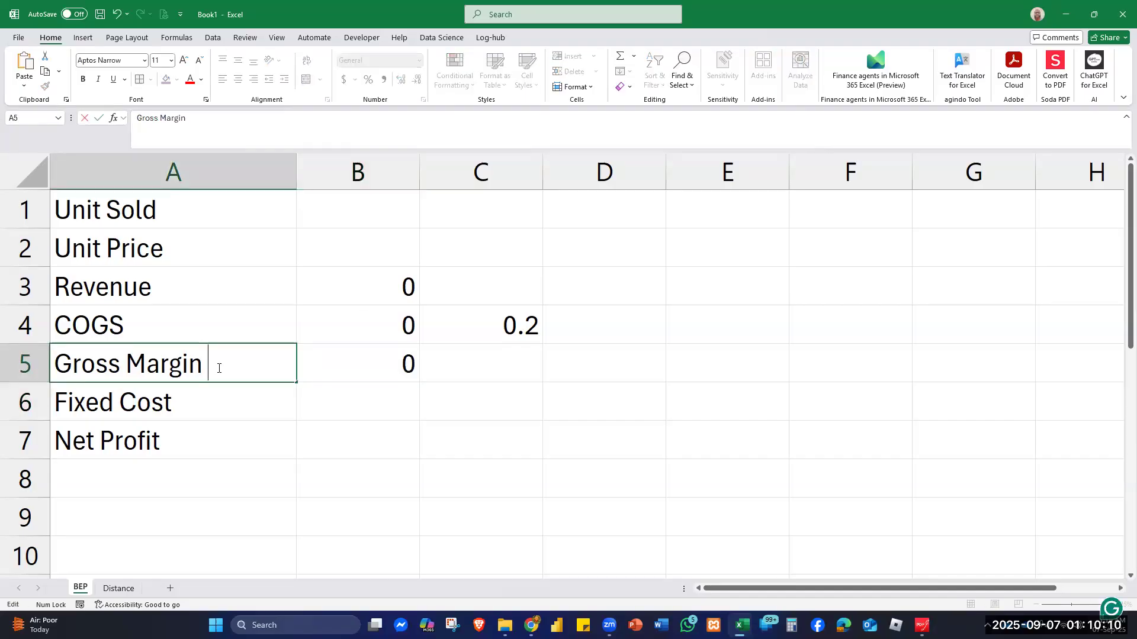
key("BackSpace")
key("BackSpace")
type("Proft")
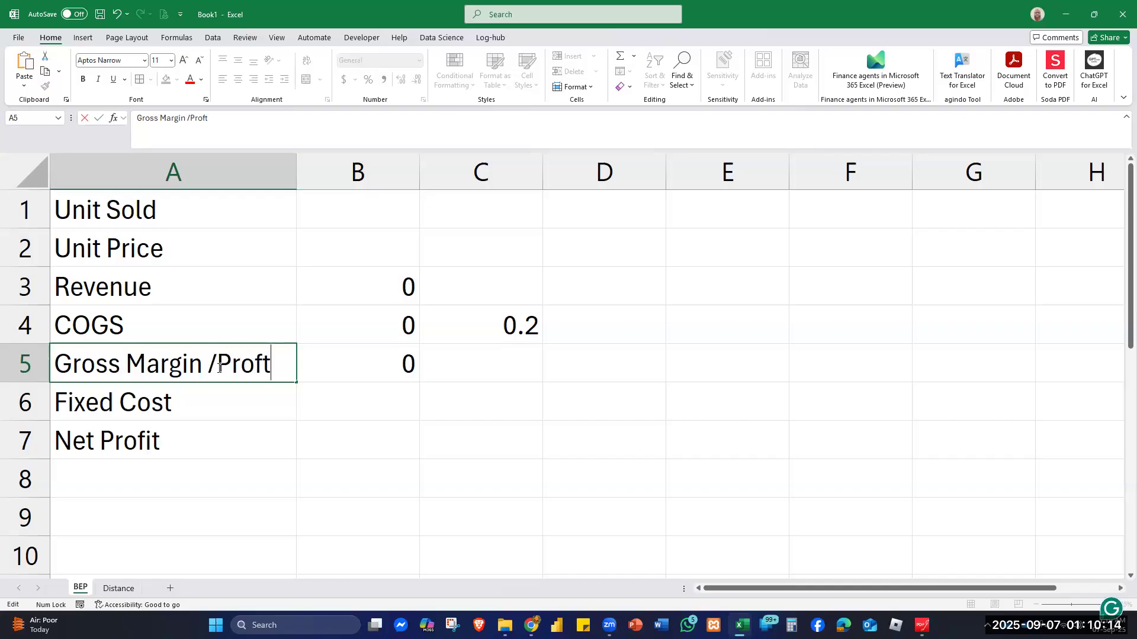
key("BackSpace")
type("it\\")
key("Return")
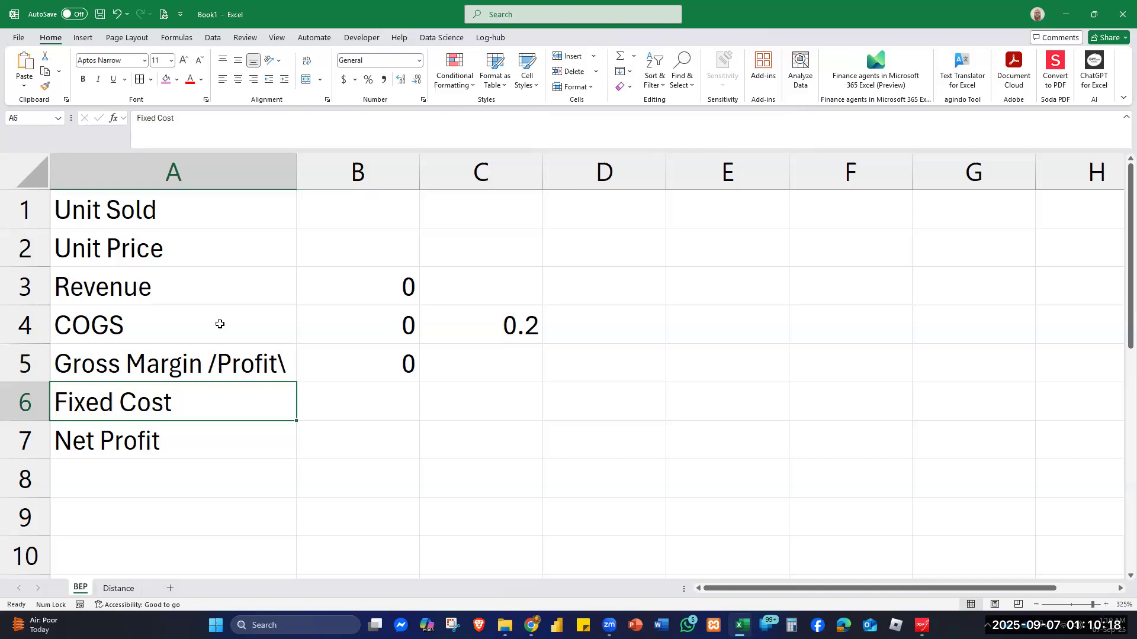
left_click(217, 368)
left_click(241, 114)
key("BackSpace")
key("Return")
Step: Enter a fixed cost of 200000 in cell B6
left_click(380, 402)
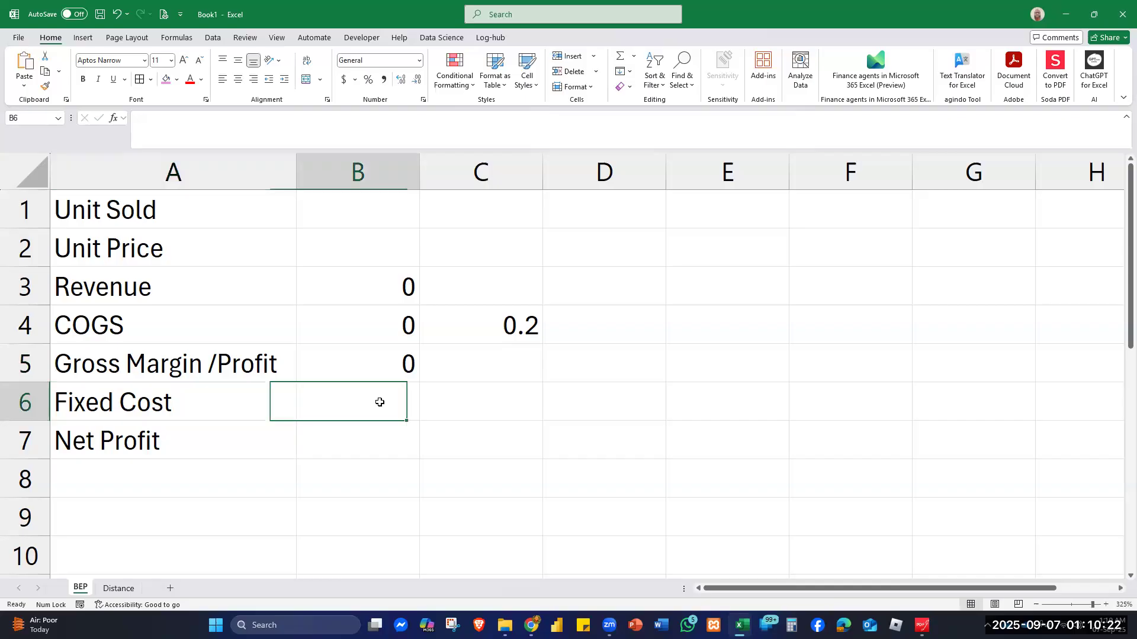
type("20000")
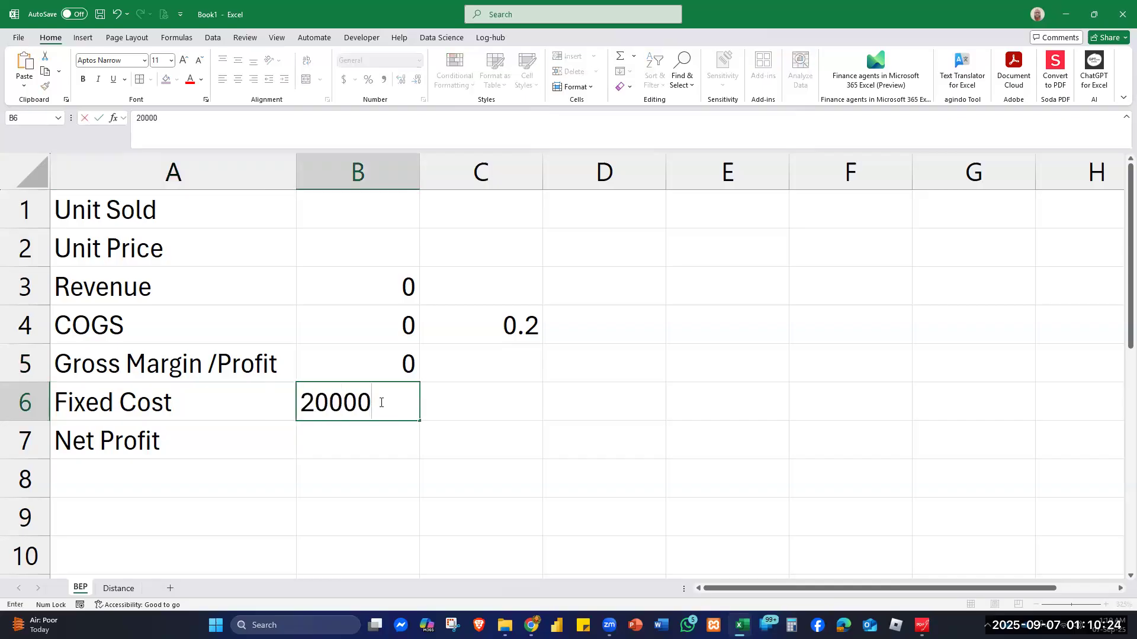
type("0")
key("Return")
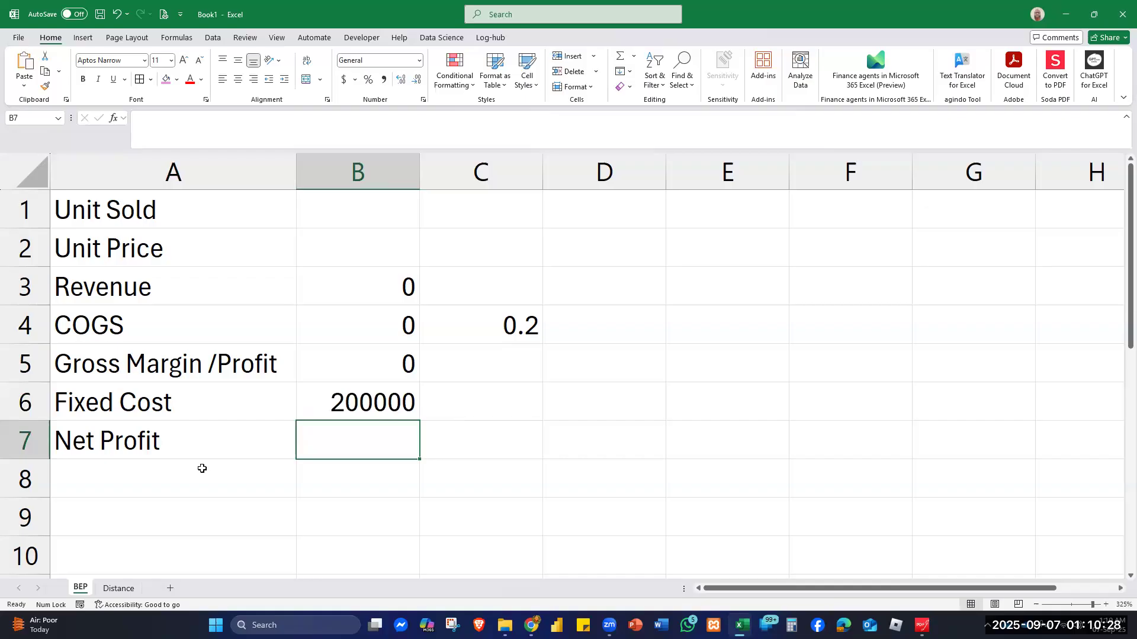
Step: Calculate Net Profit in cell B7 as gross margin minus fixed cost with the formula =B5-B6
type("=")
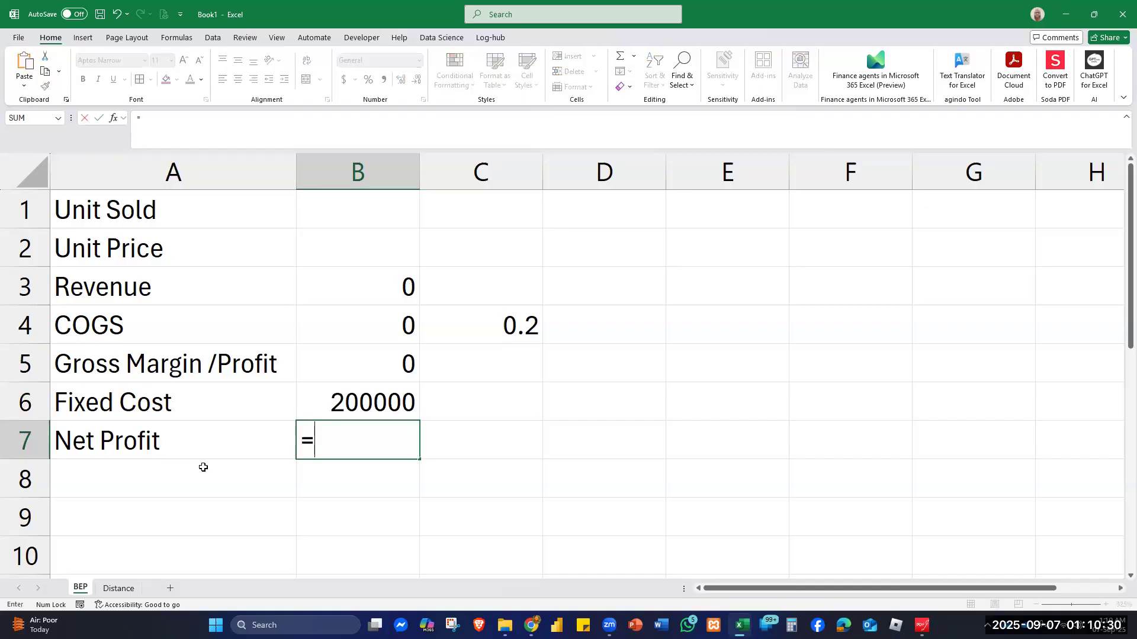
left_click(315, 363)
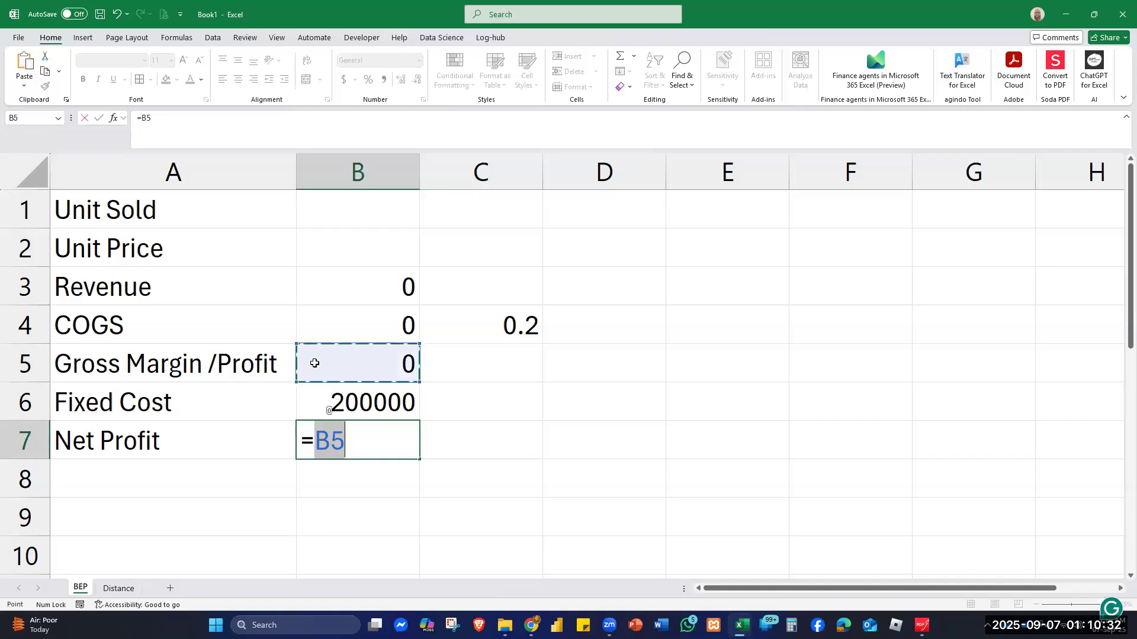
type("-")
left_click(334, 398)
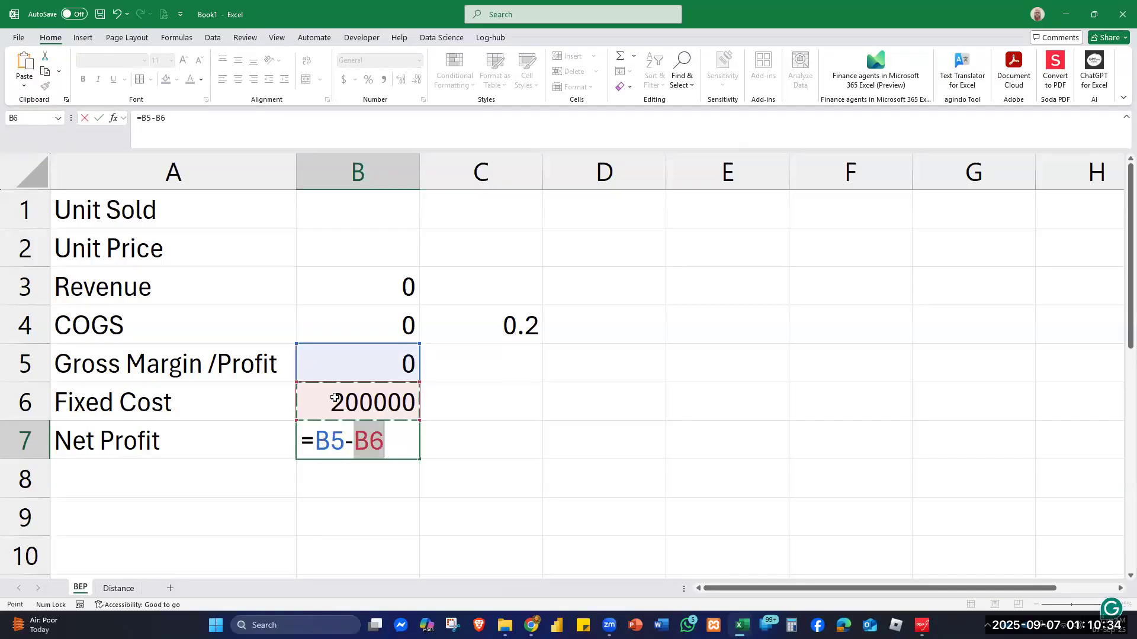
key("Return")
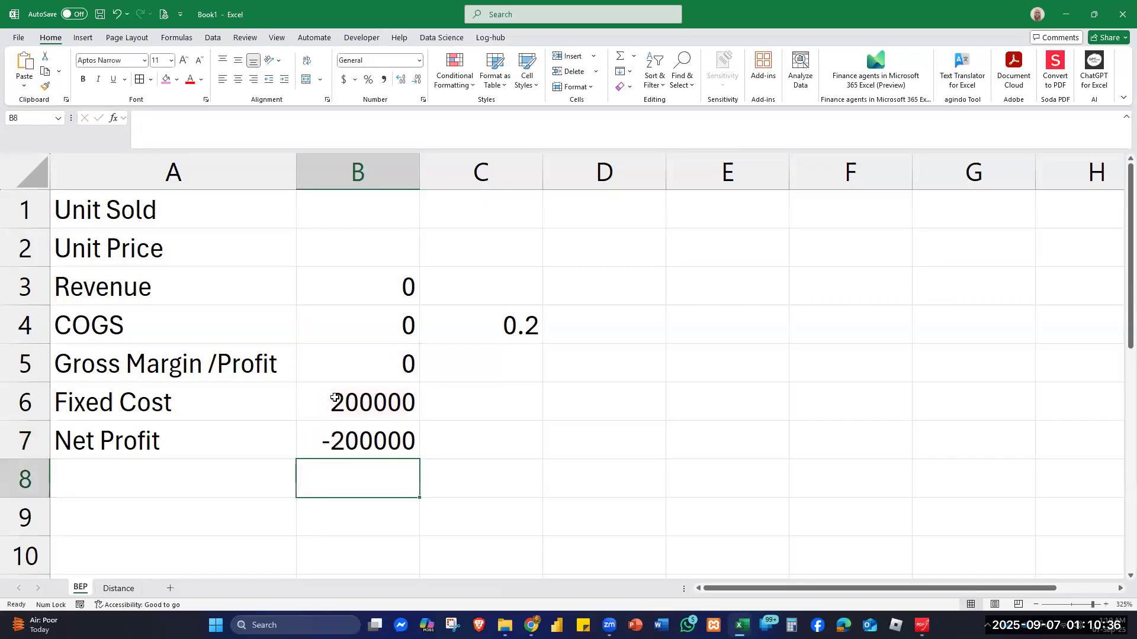
Step: Enter 50 units sold in cell B1 and a unit price of 50 in cell B2
left_click(377, 214)
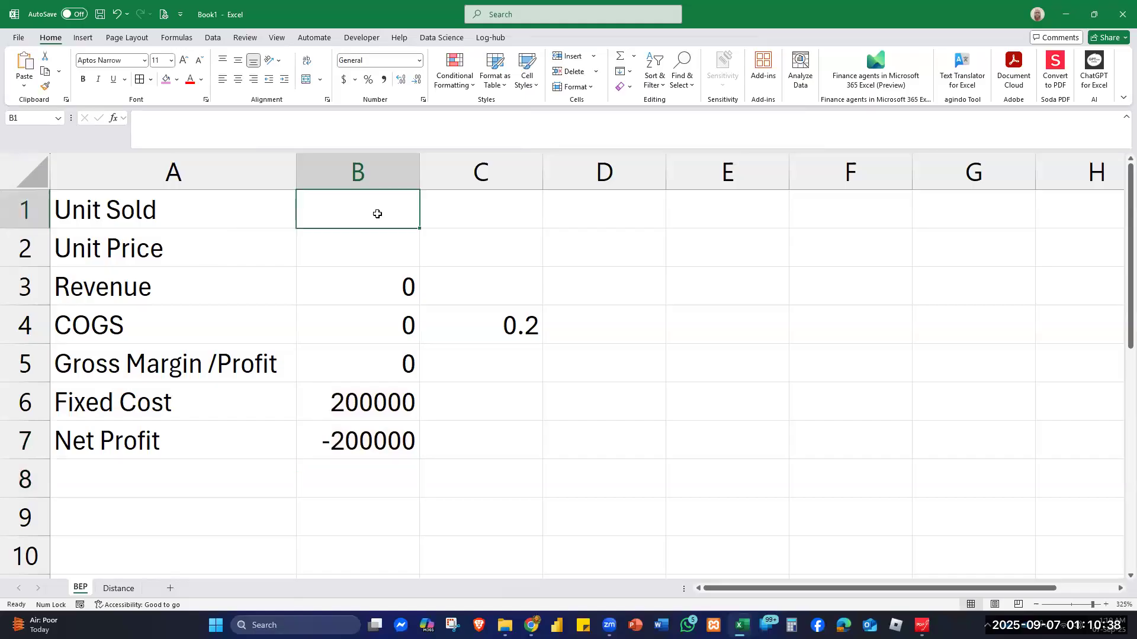
type("50")
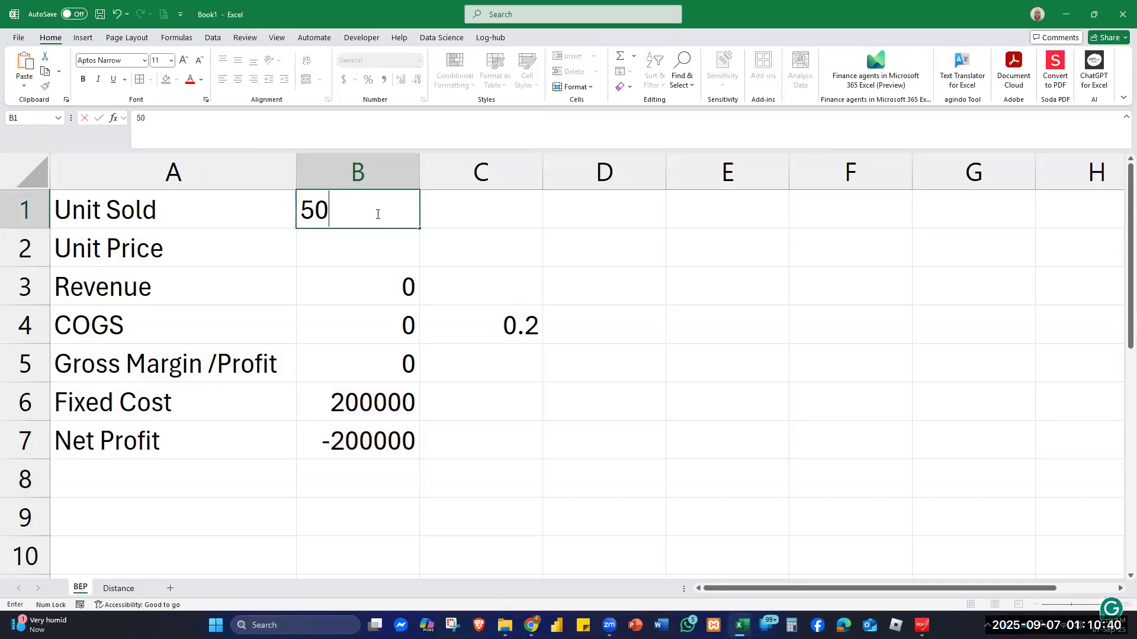
key("Return")
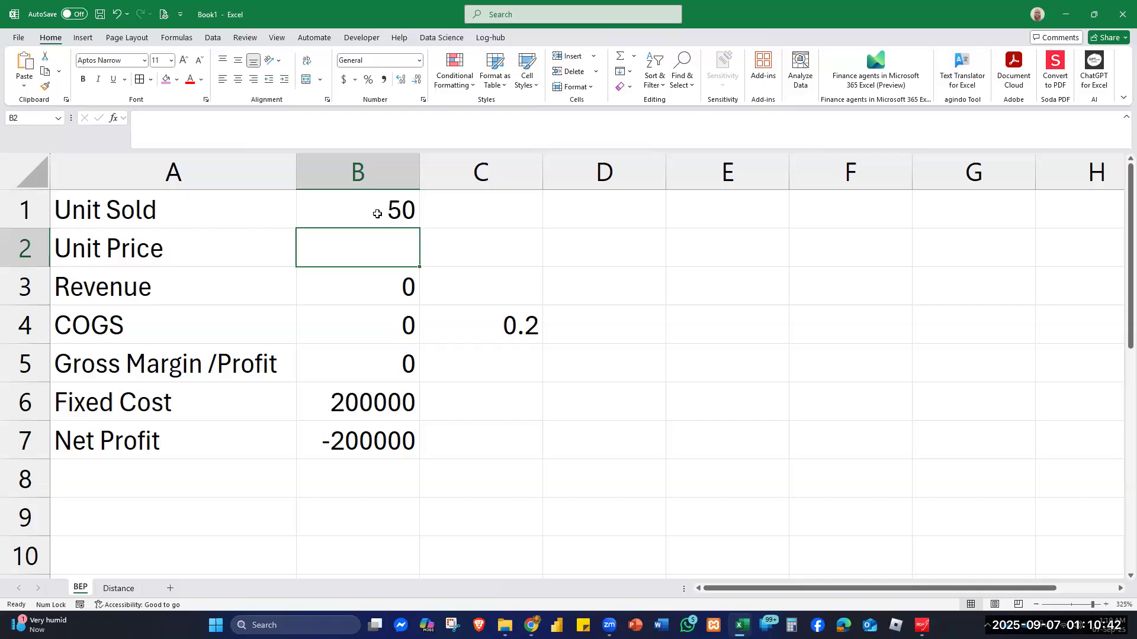
type("50")
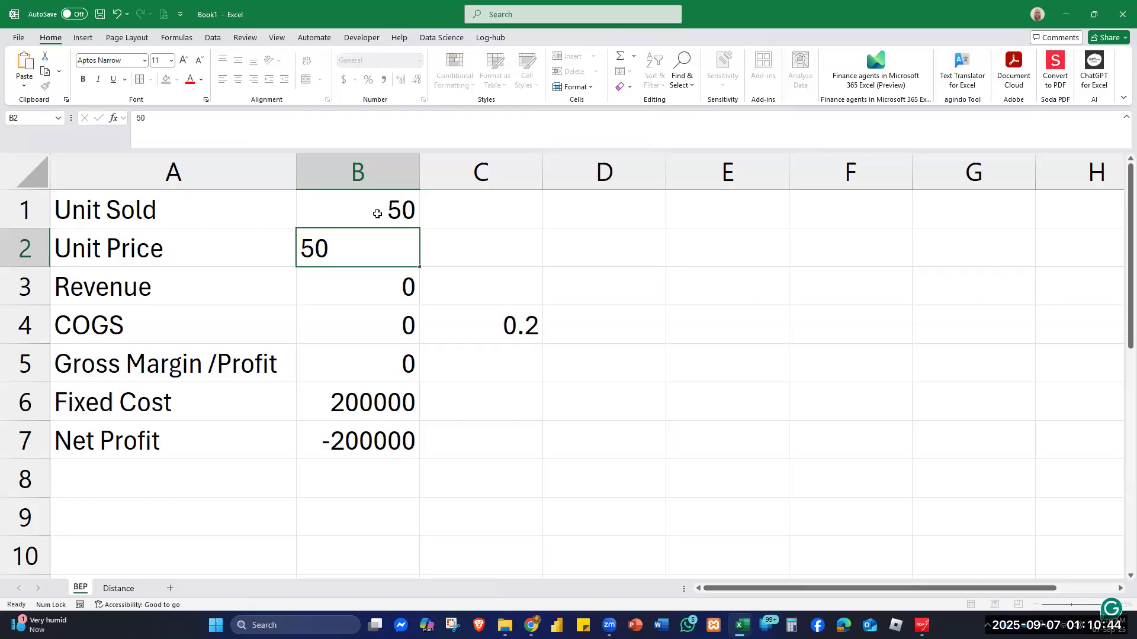
key("Return")
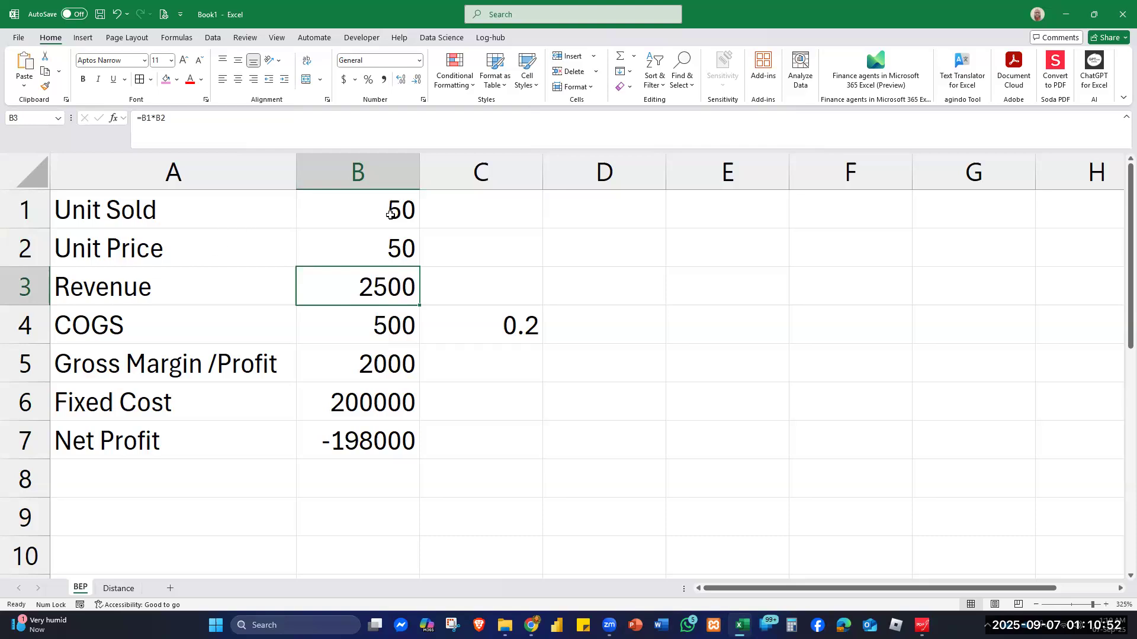
Step: Review the inputs and formulas in column B, from units sold and unit price through revenue, COGS and fixed cost to net profit
key("Up")
key("Up")
left_click(394, 260)
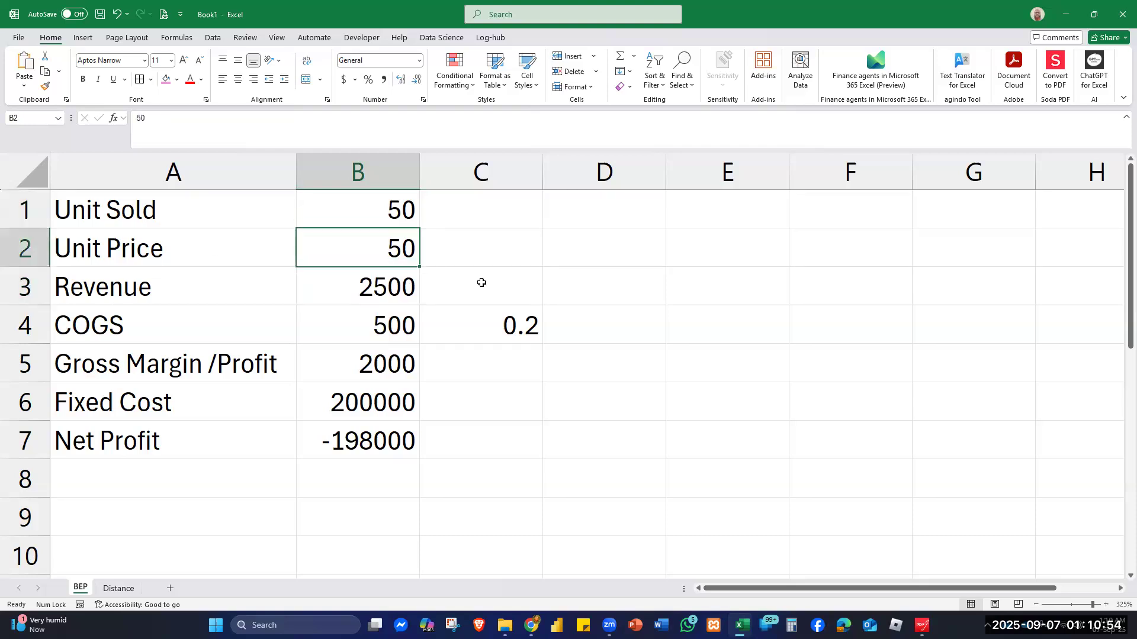
left_click(376, 289)
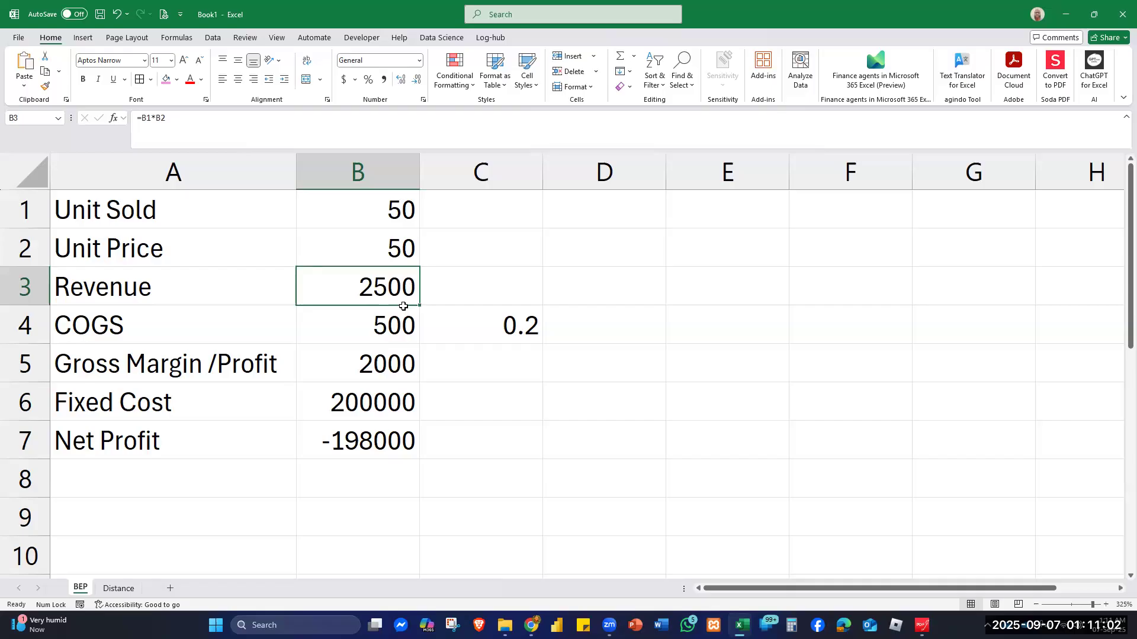
left_click(375, 334)
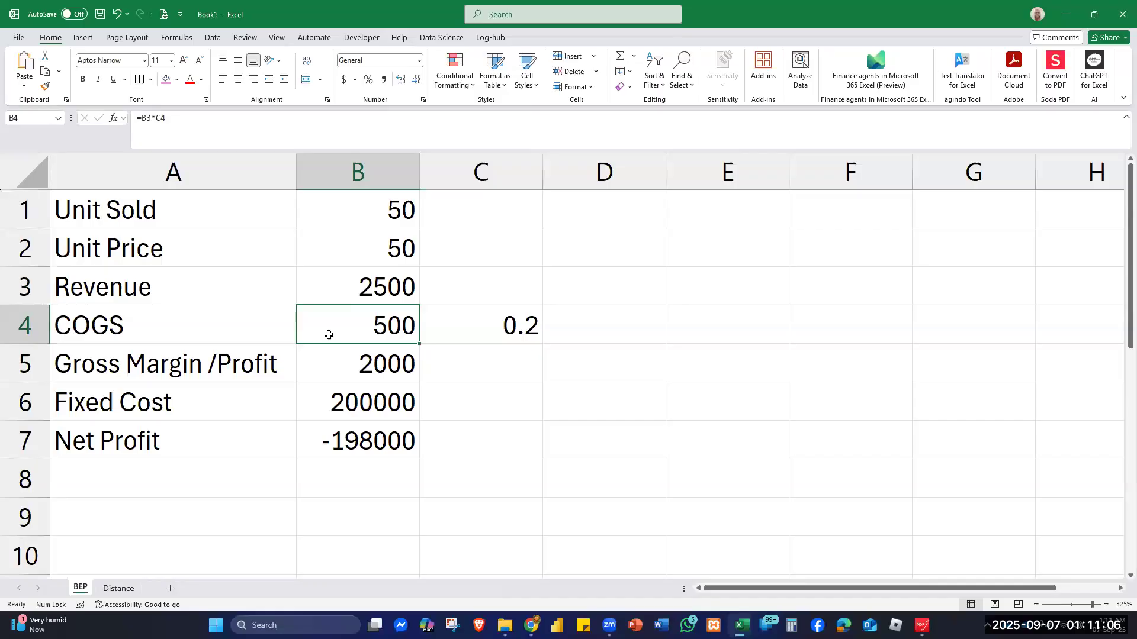
double_click(362, 328)
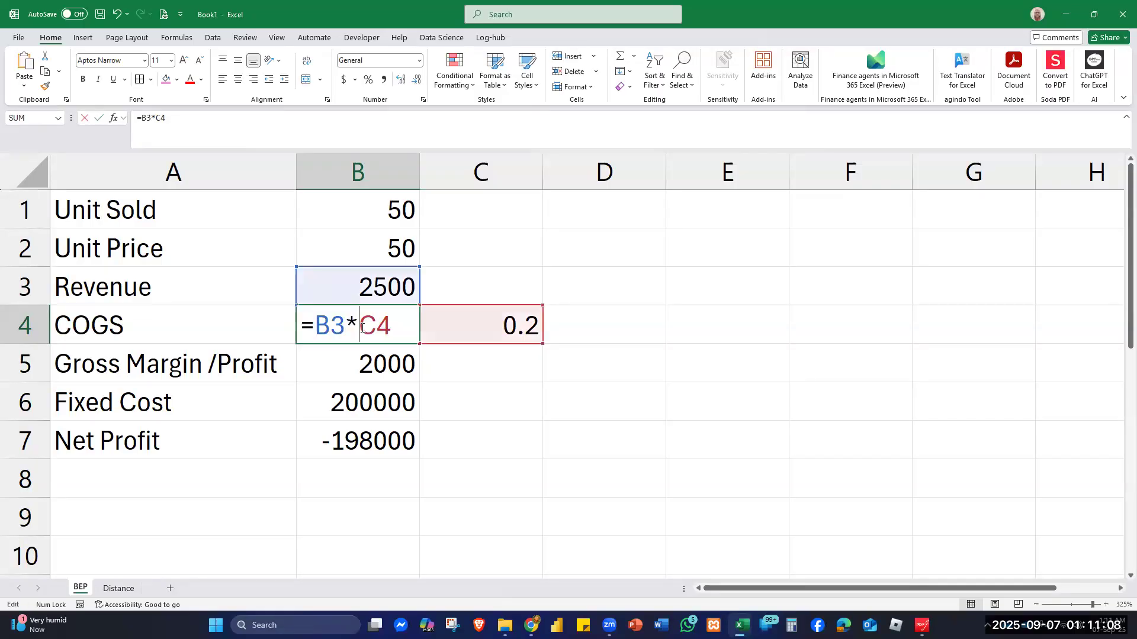
key("Return")
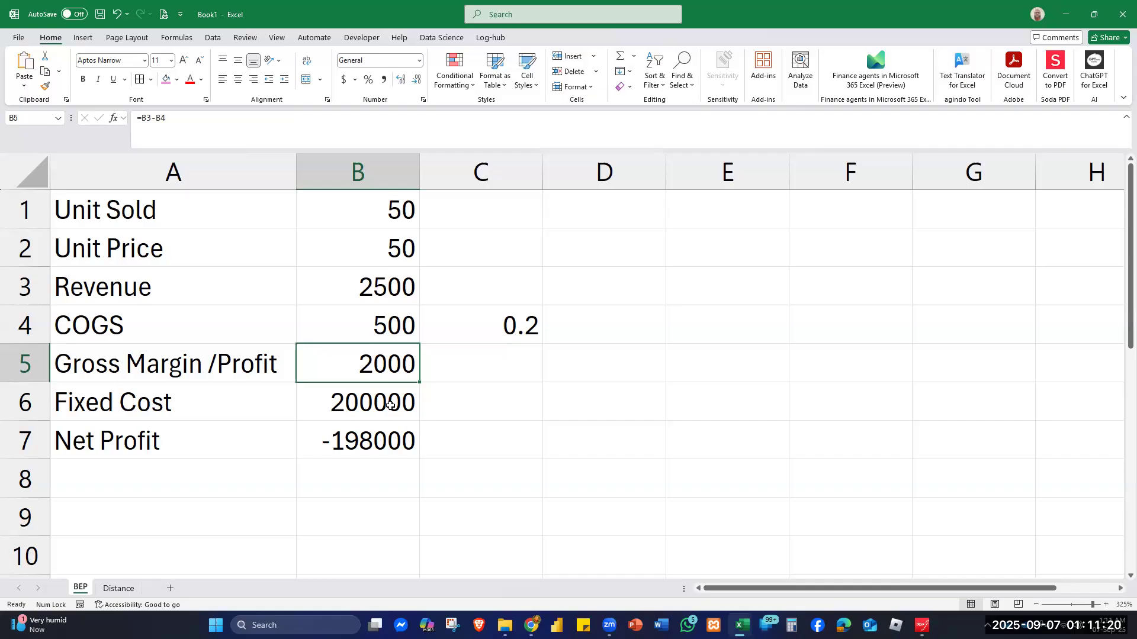
left_click(390, 405)
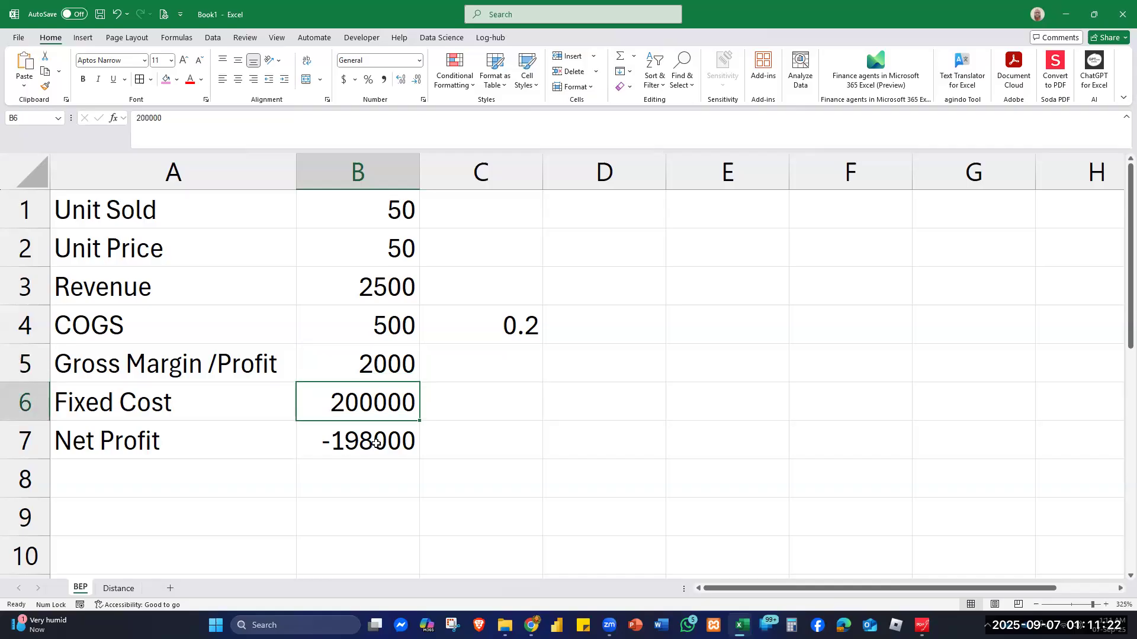
left_click(376, 443)
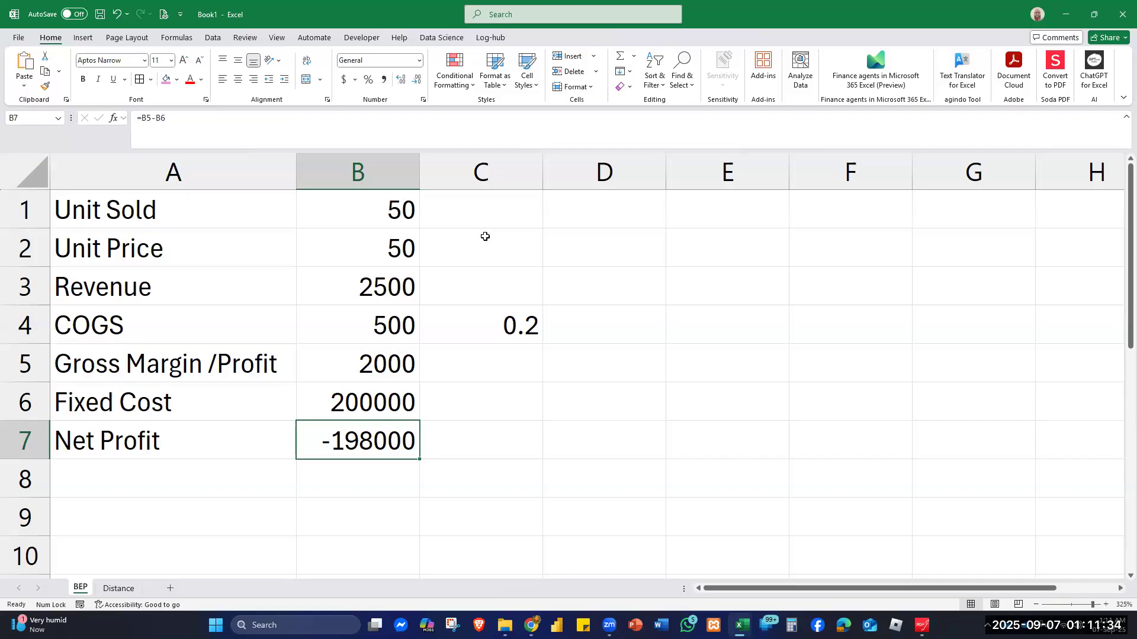
Step: Add the label "BEP Sales Unit" in cell E3
left_click(747, 297)
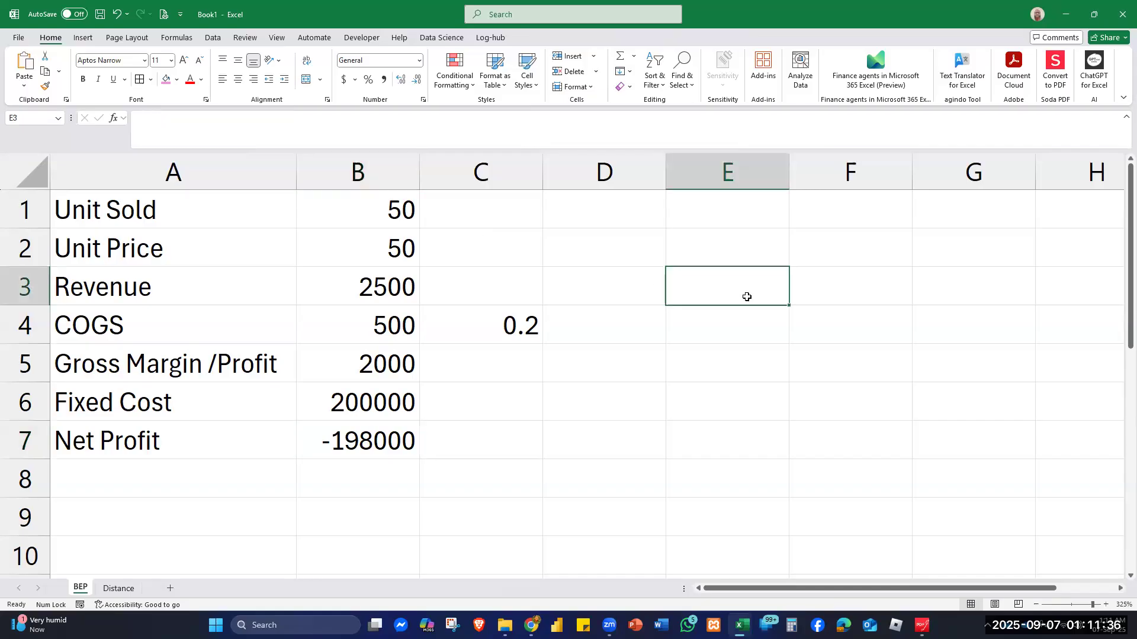
type("VB")
key("BackSpace")
key("BackSpace")
type("B")
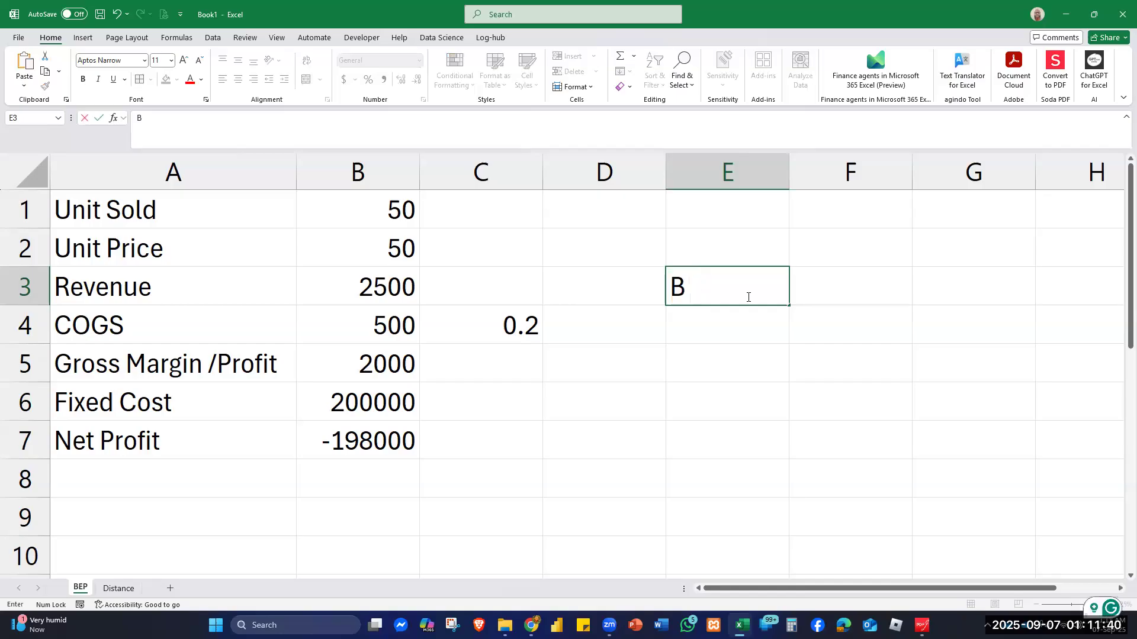
type("EP Sales")
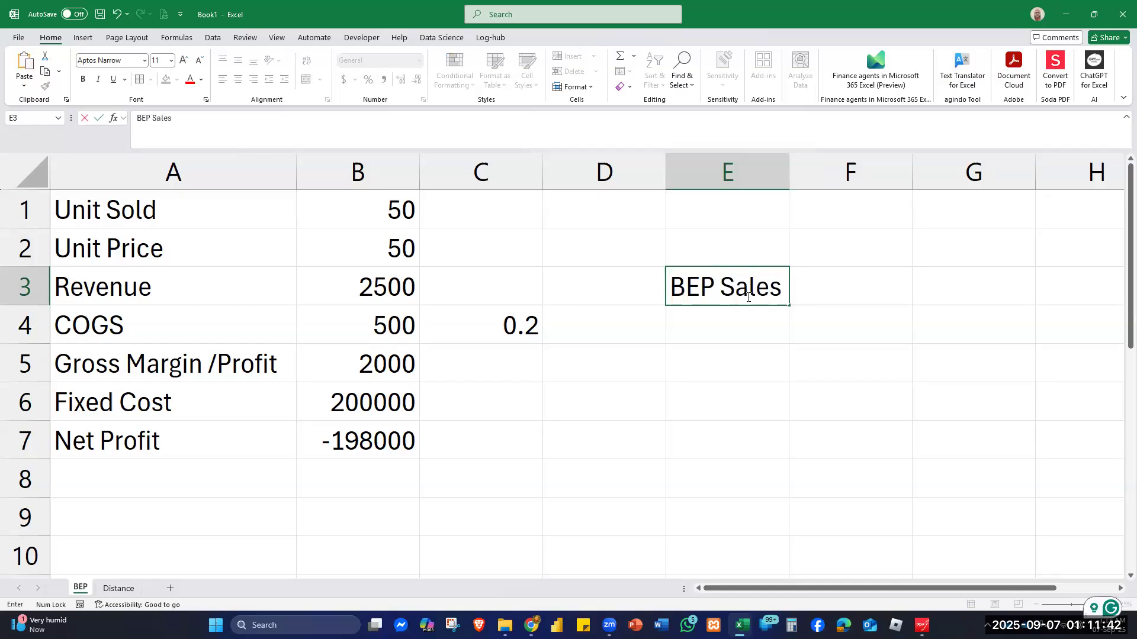
type(" Unit")
key("Return")
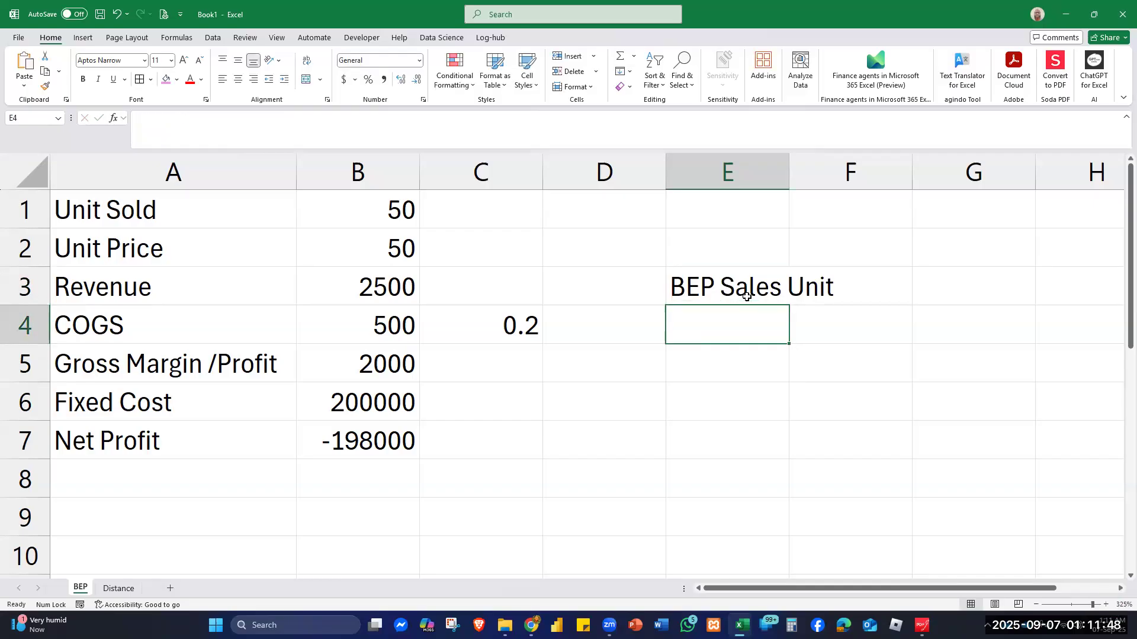
Step: Add the label "Target Profit" in cell E4 and widen column E to 12.71 so both labels fit
type("Target ")
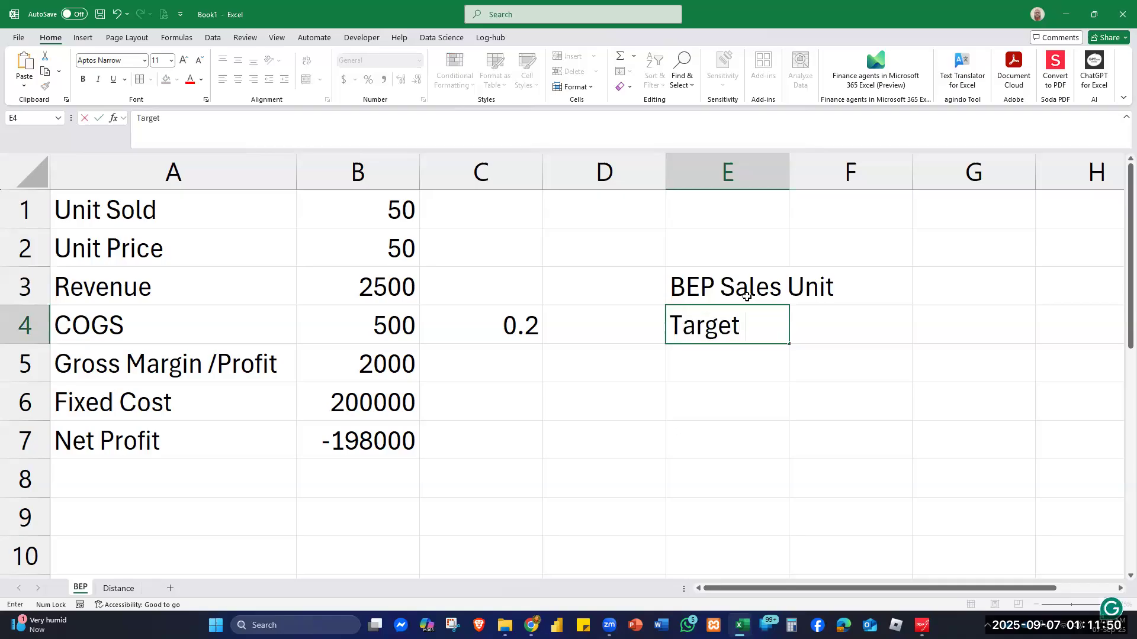
type("Profit")
key("Return")
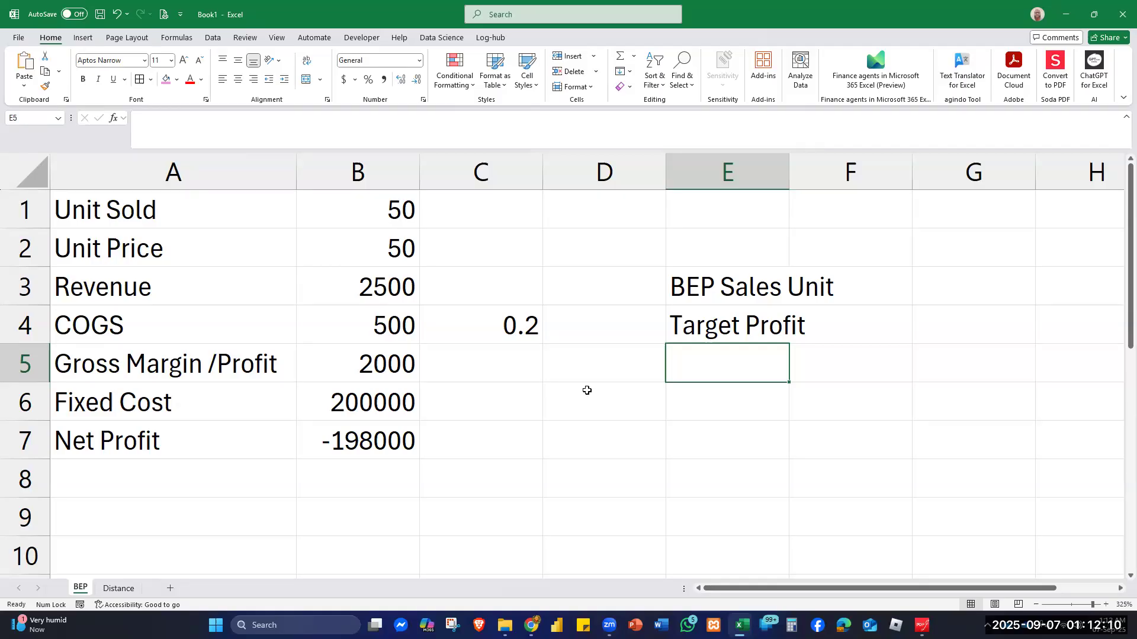
left_click_drag(789, 163, 848, 167)
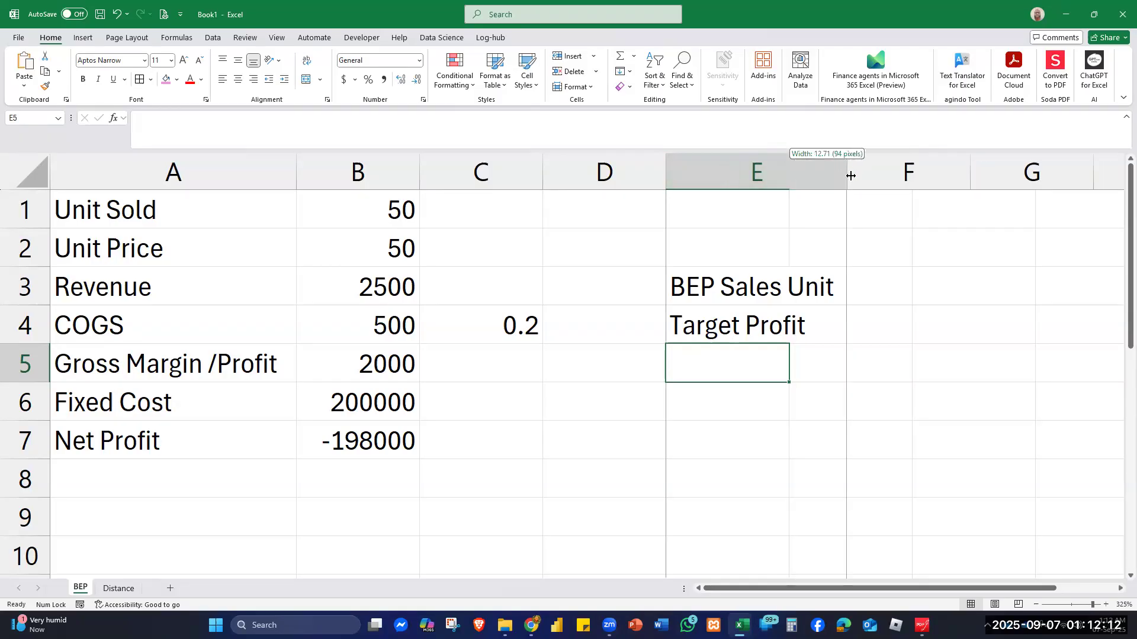
Step: Start a Goal Seek with the net profit cell B7 as the set cell
left_click(213, 39)
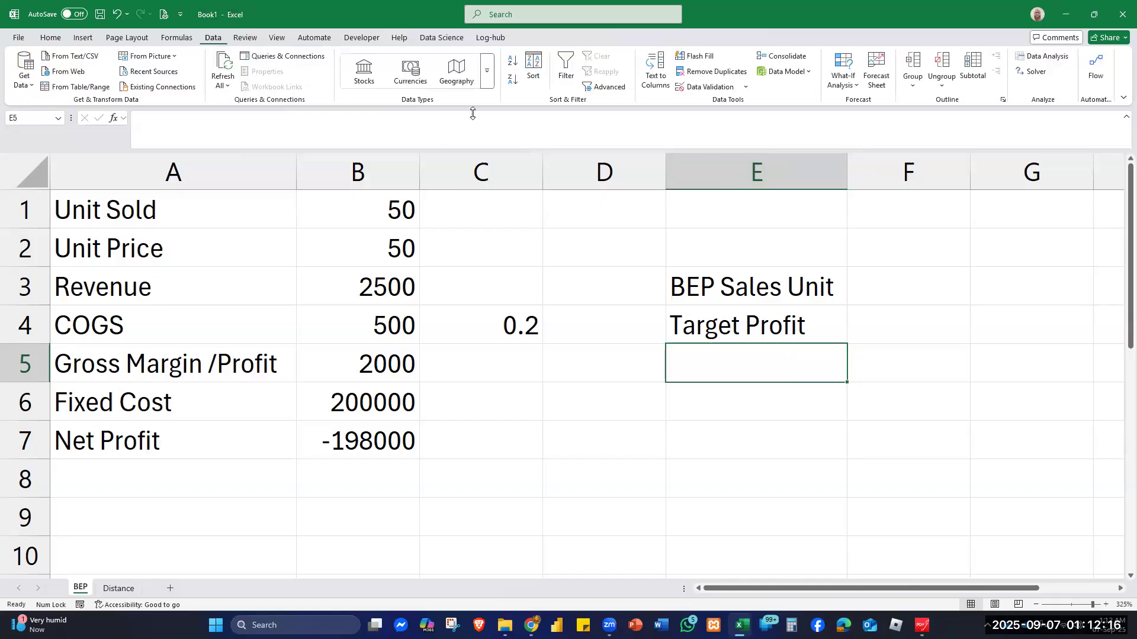
left_click(856, 88)
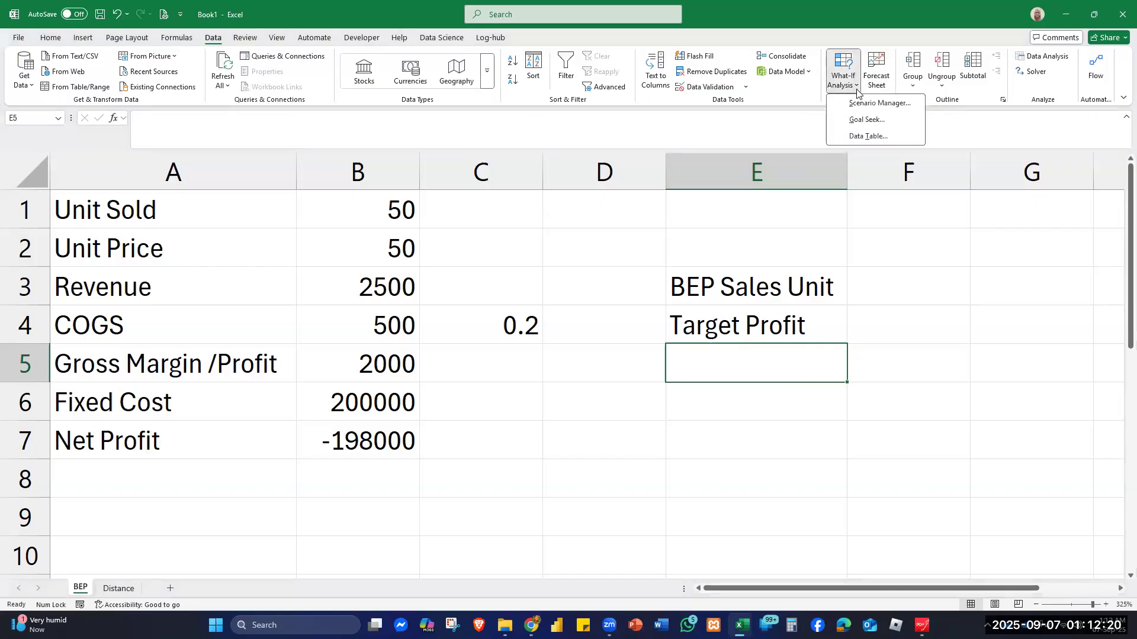
left_click(867, 120)
left_click_drag(754, 282, 611, 202)
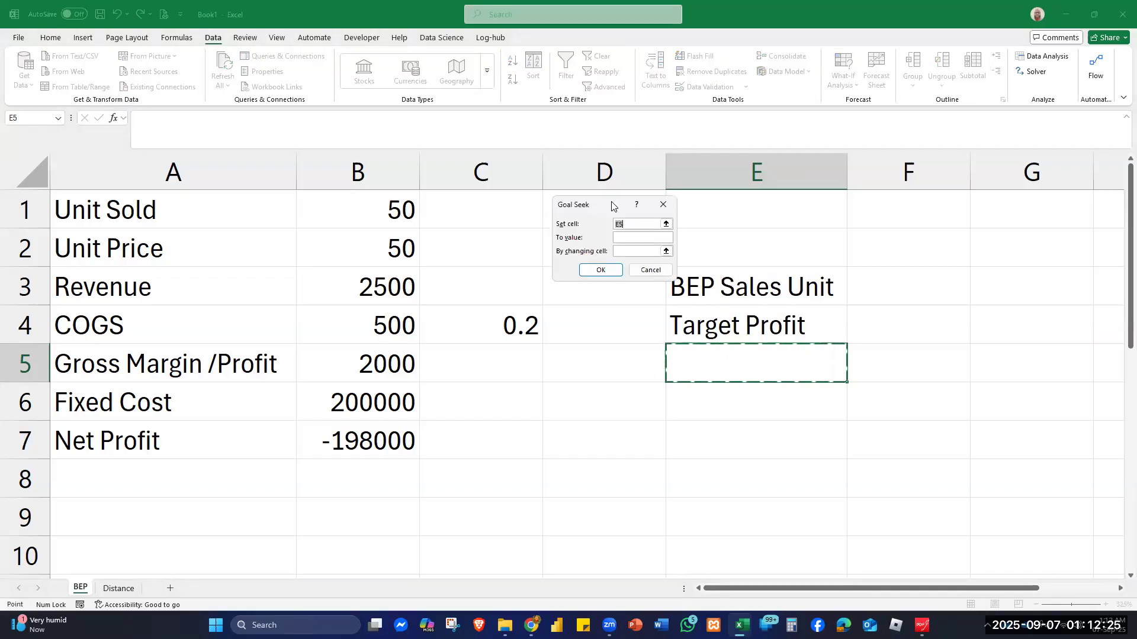
left_click(632, 238)
left_click(631, 251)
left_click(630, 225)
left_click(639, 251)
left_click(376, 443)
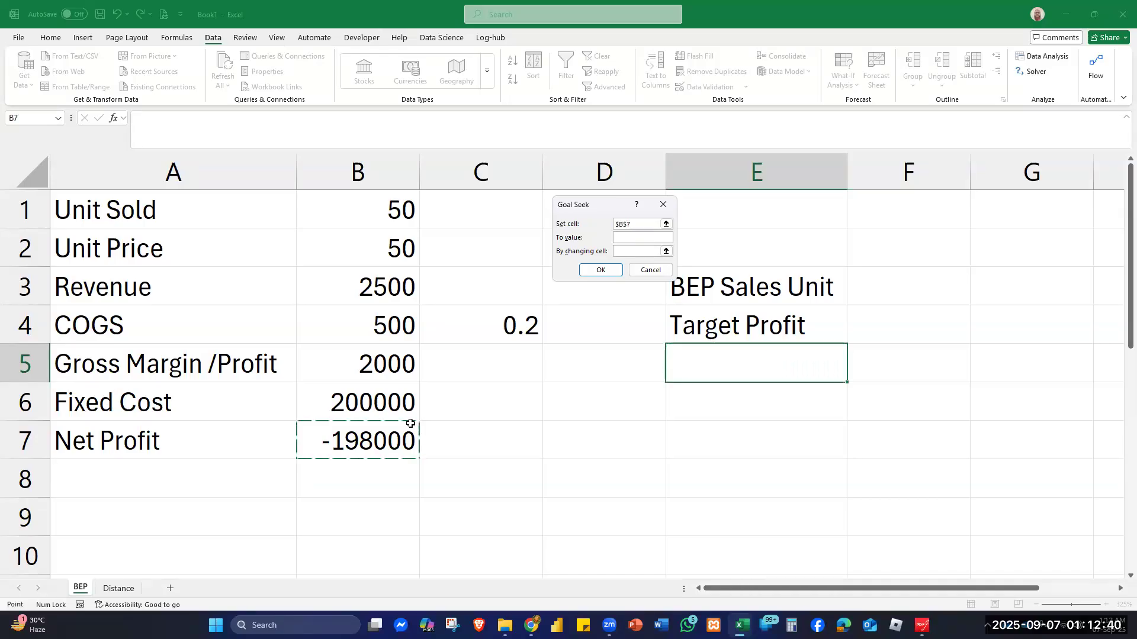
Step: Goal-seek net profit to a value of 0 by changing units sold in B1, and accept the solution
left_click(631, 234)
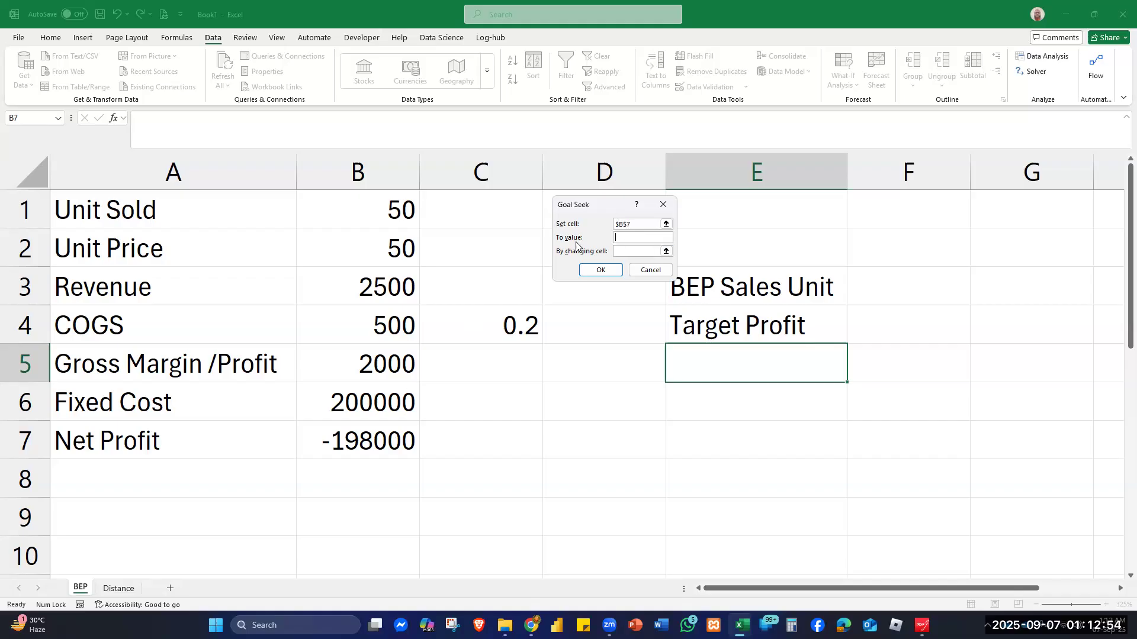
left_click(622, 251)
left_click(350, 218)
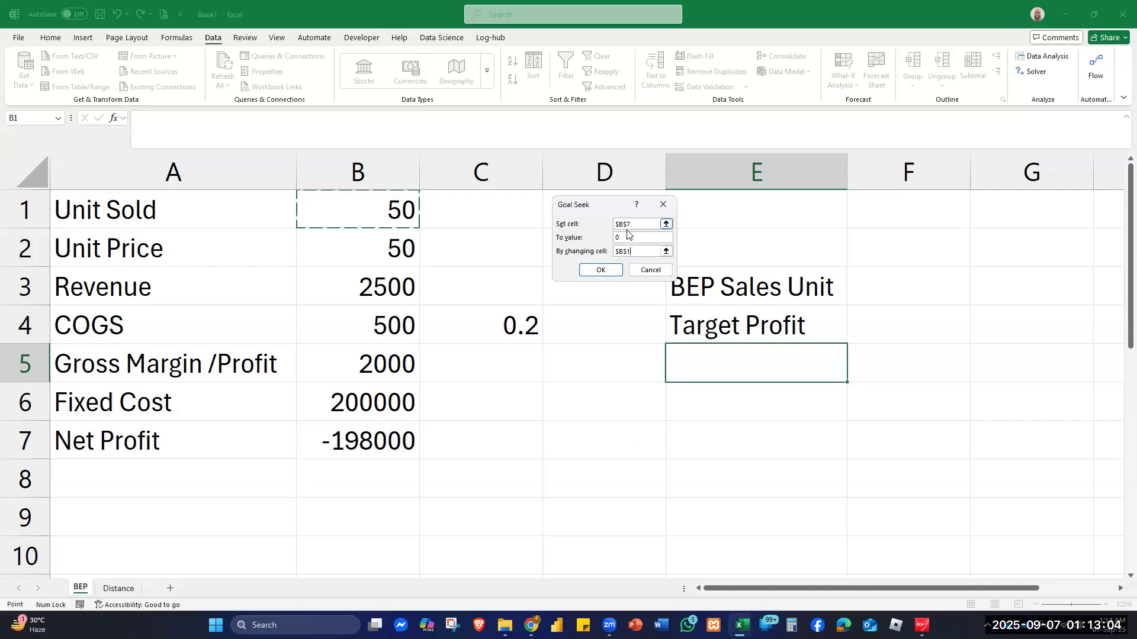
left_click(610, 274)
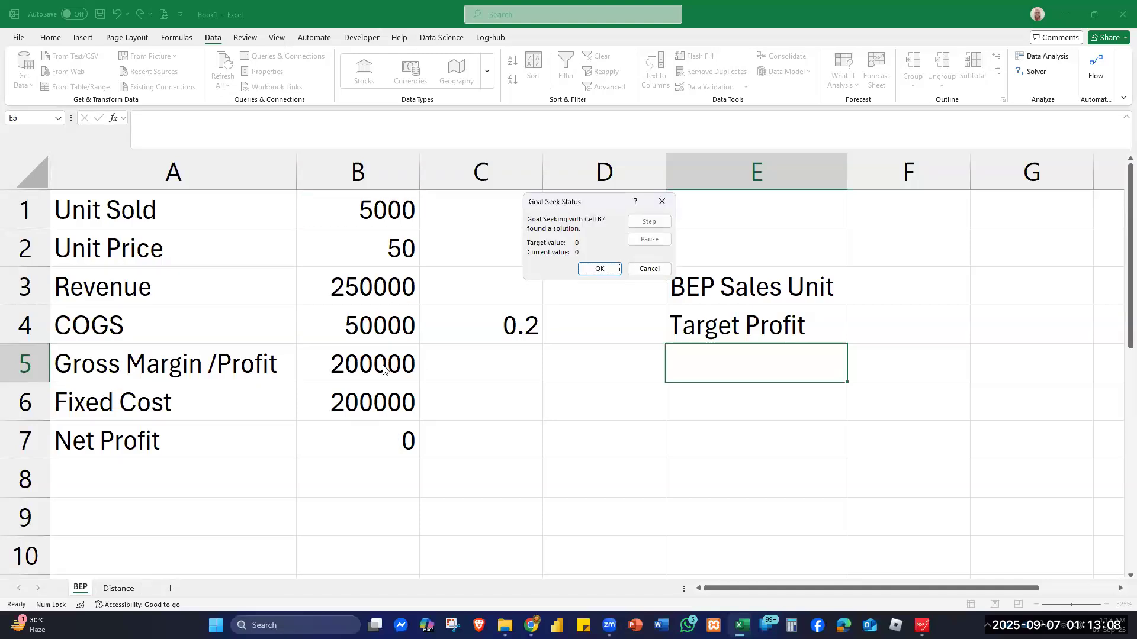
left_click(598, 269)
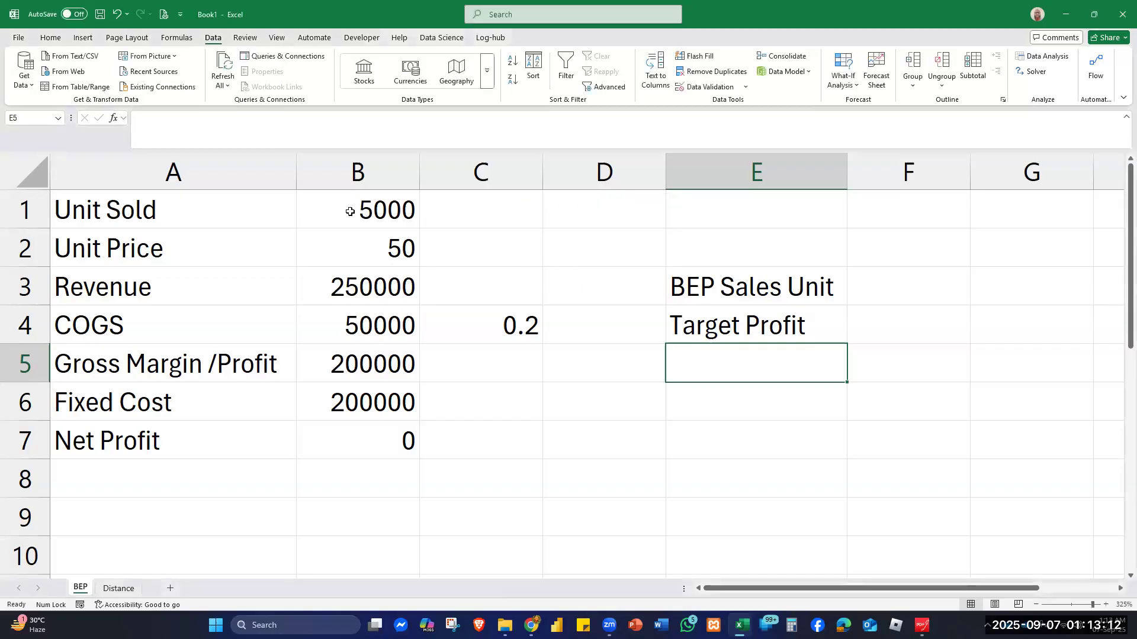
Step: Enter 5000 in cell F3 beside the BEP Sales Unit label
left_click(942, 292)
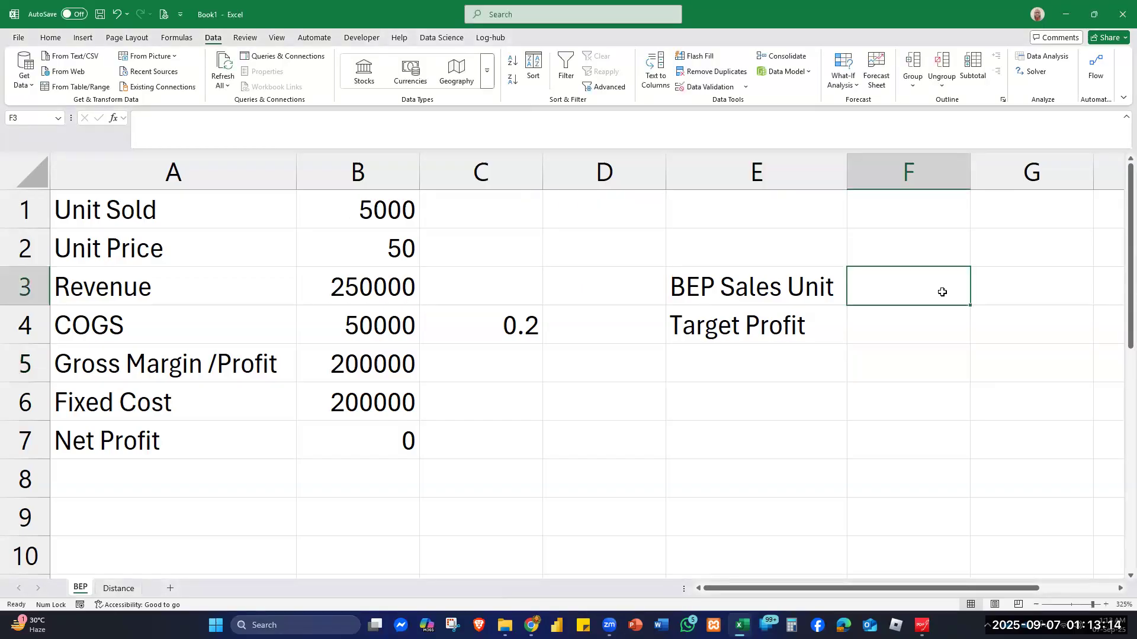
type("5000")
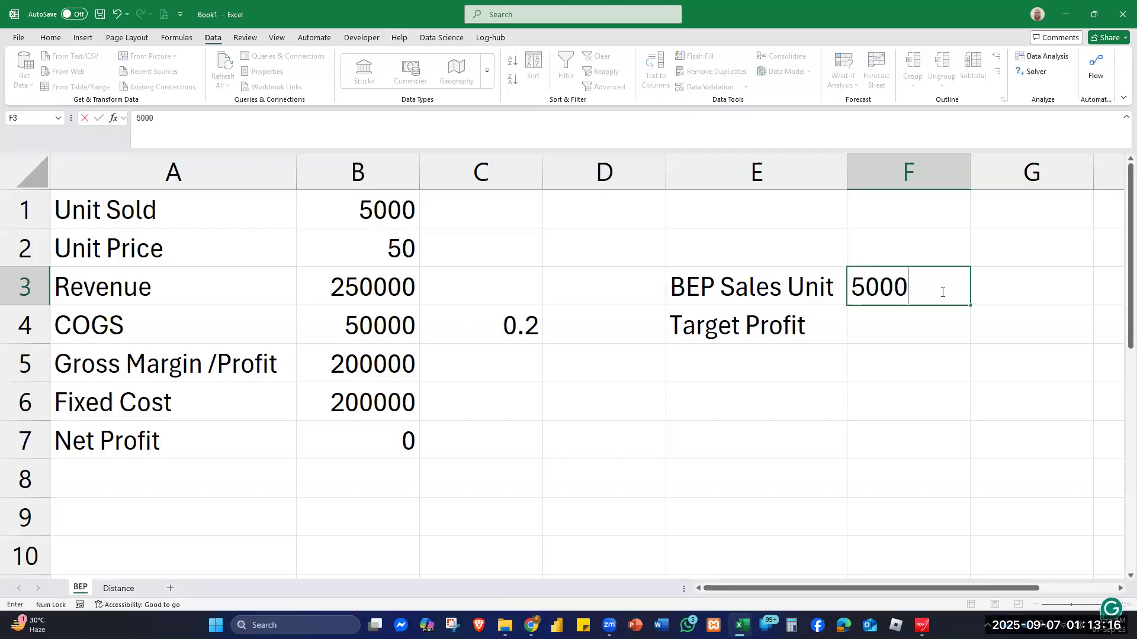
key("Return")
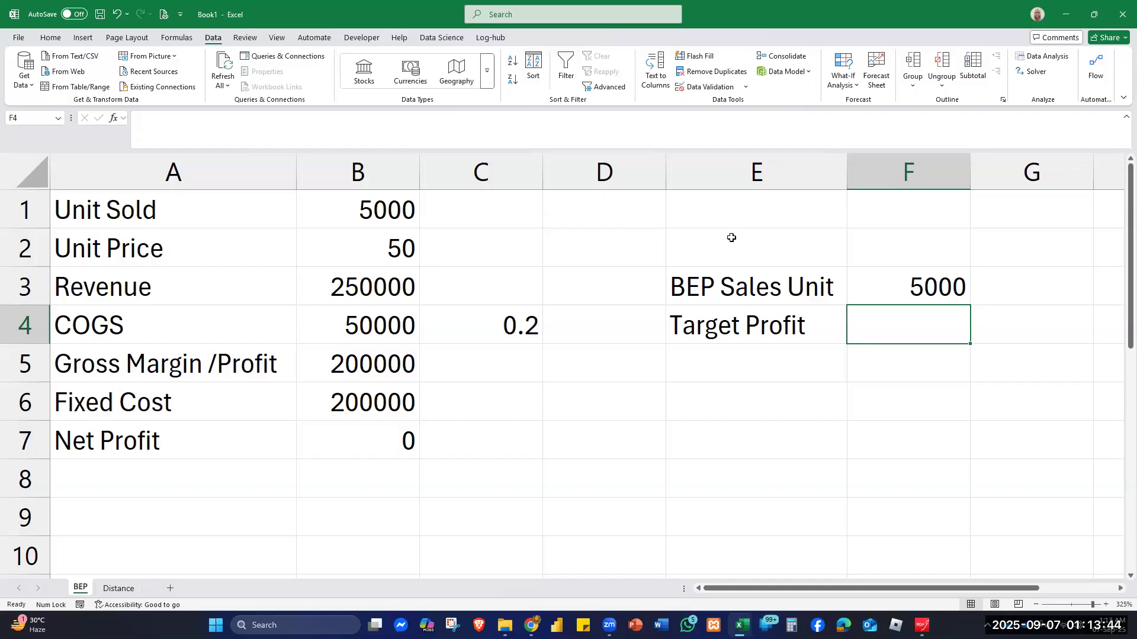
Step: Goal-seek net profit in B7 to 500000 by changing units sold in B1, and accept the solution
left_click(853, 86)
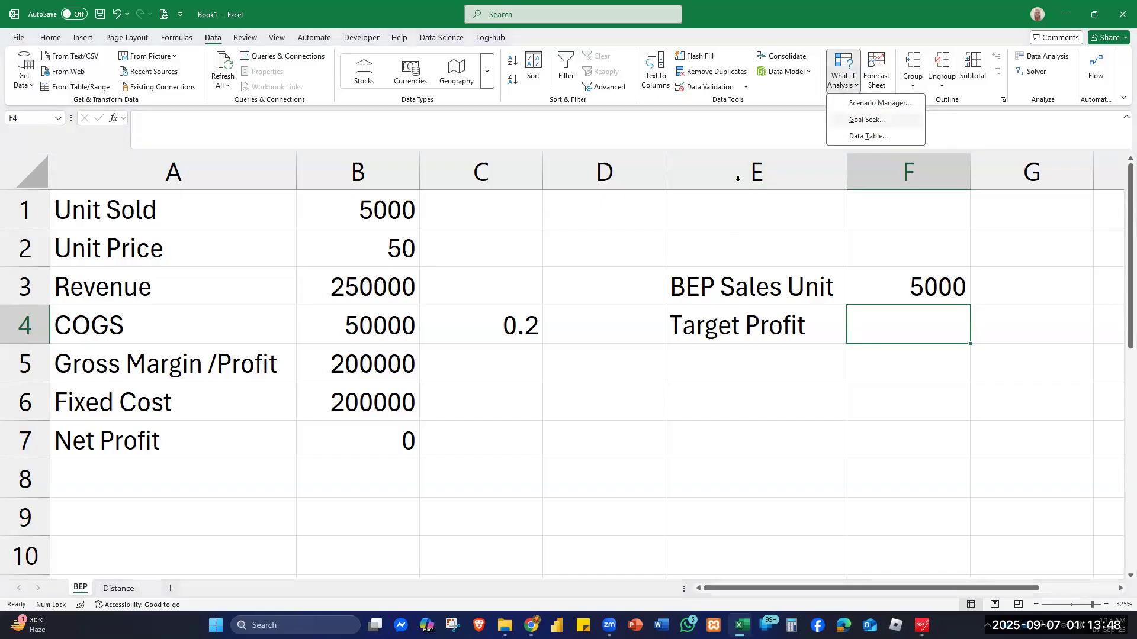
left_click(858, 119)
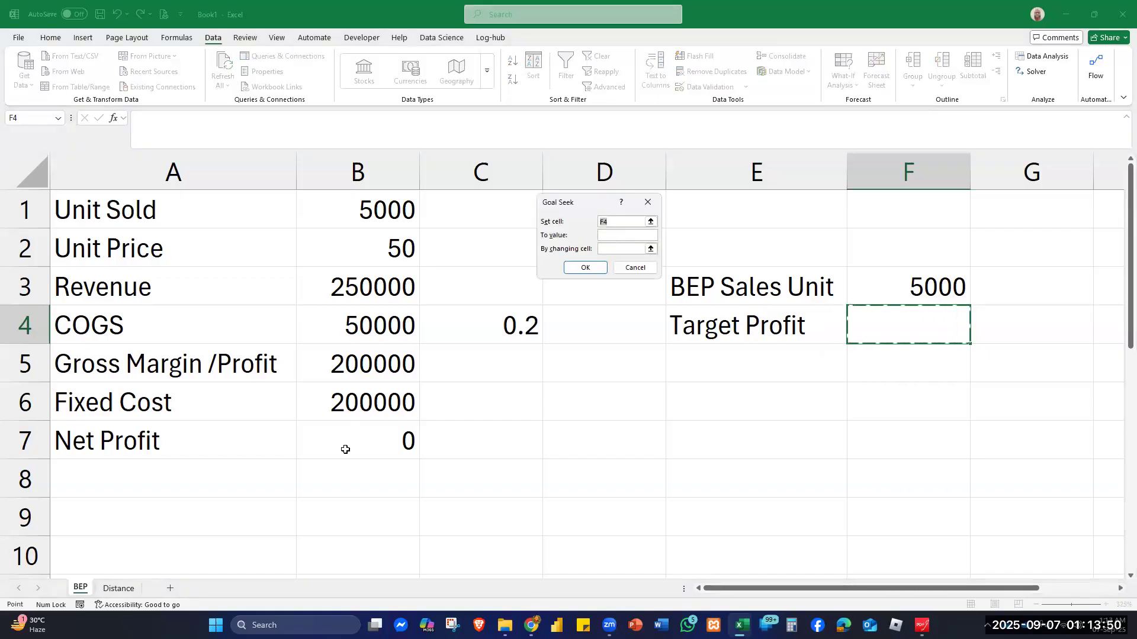
left_click(369, 433)
left_click(616, 239)
type("500000")
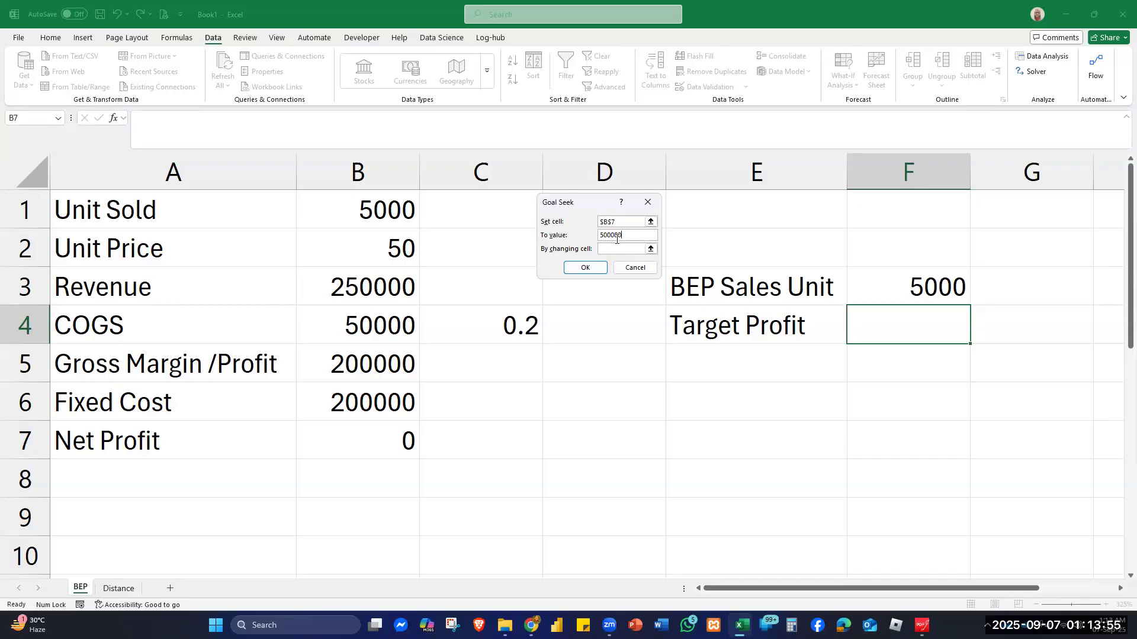
left_click(616, 249)
left_click(379, 205)
left_click(592, 268)
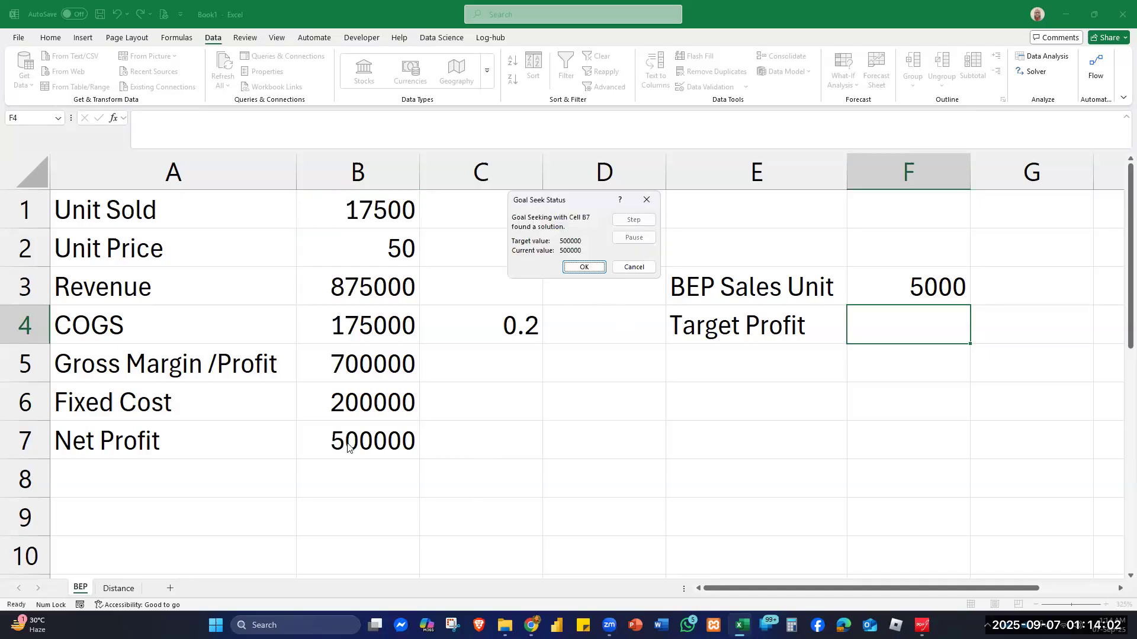
left_click(582, 267)
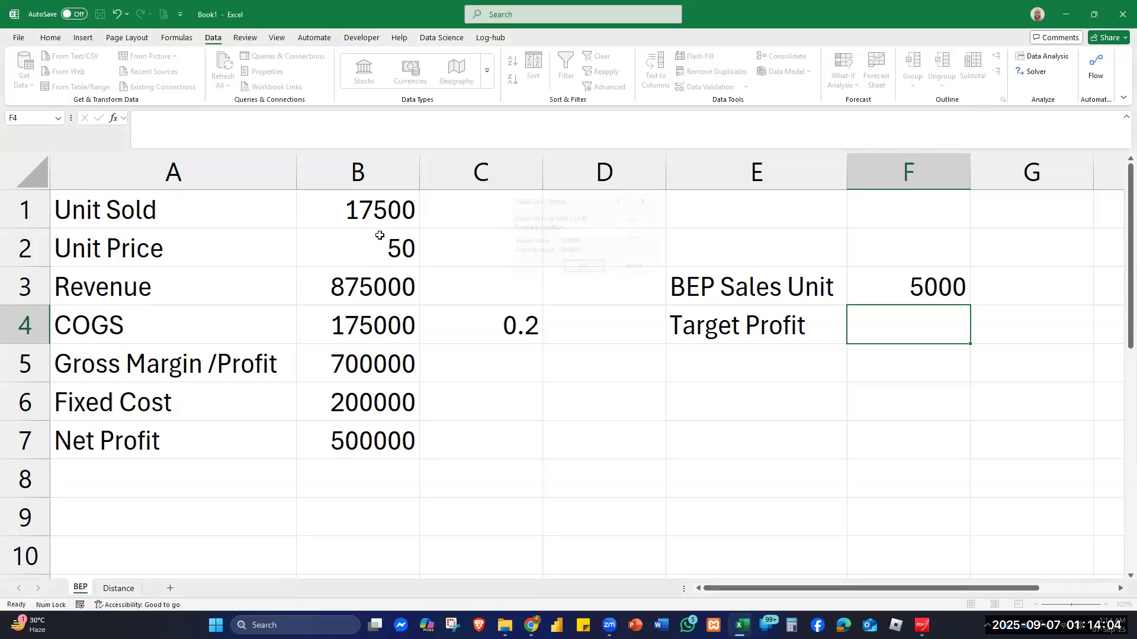
Step: Enter 17500 in cell F4 beside the Target Profit label
type("1")
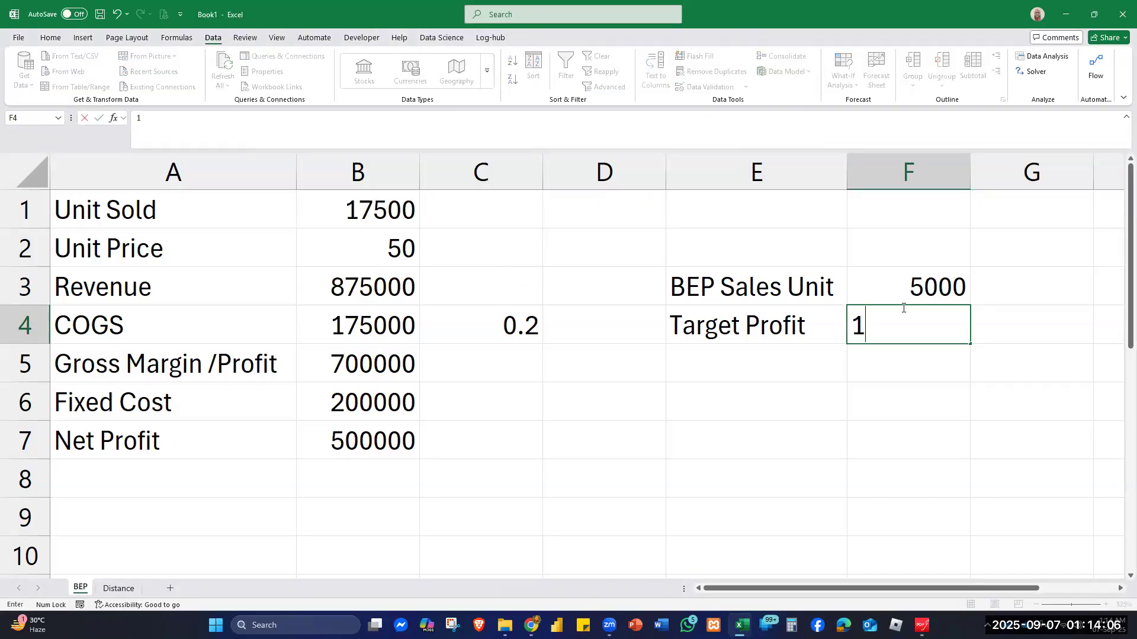
type("7500")
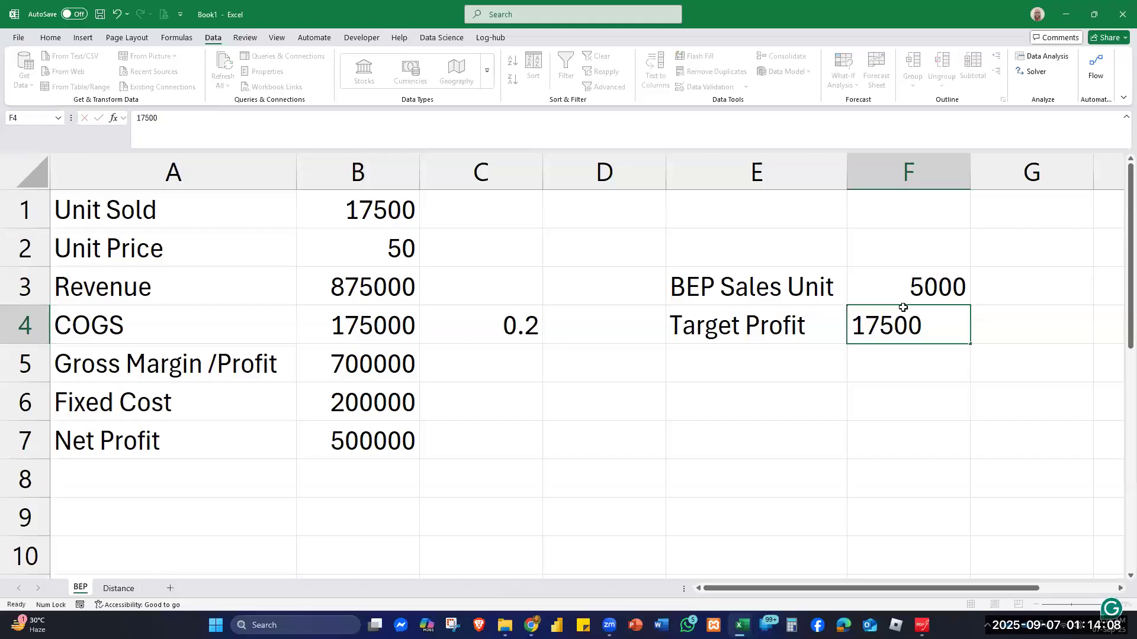
key("Return")
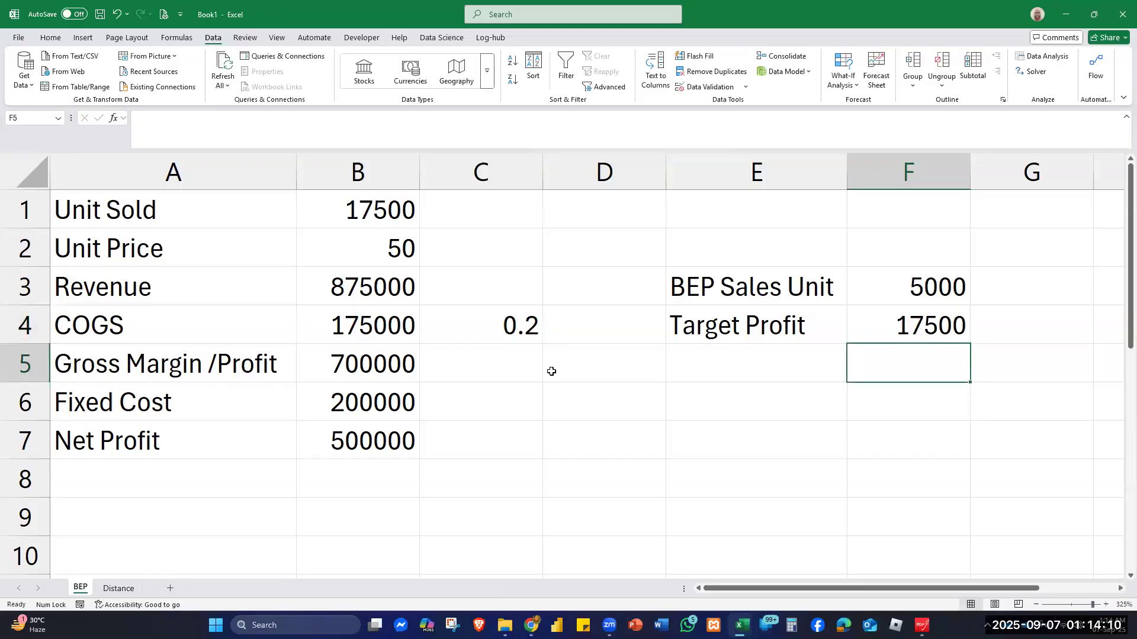
left_click_drag(367, 210, 367, 436)
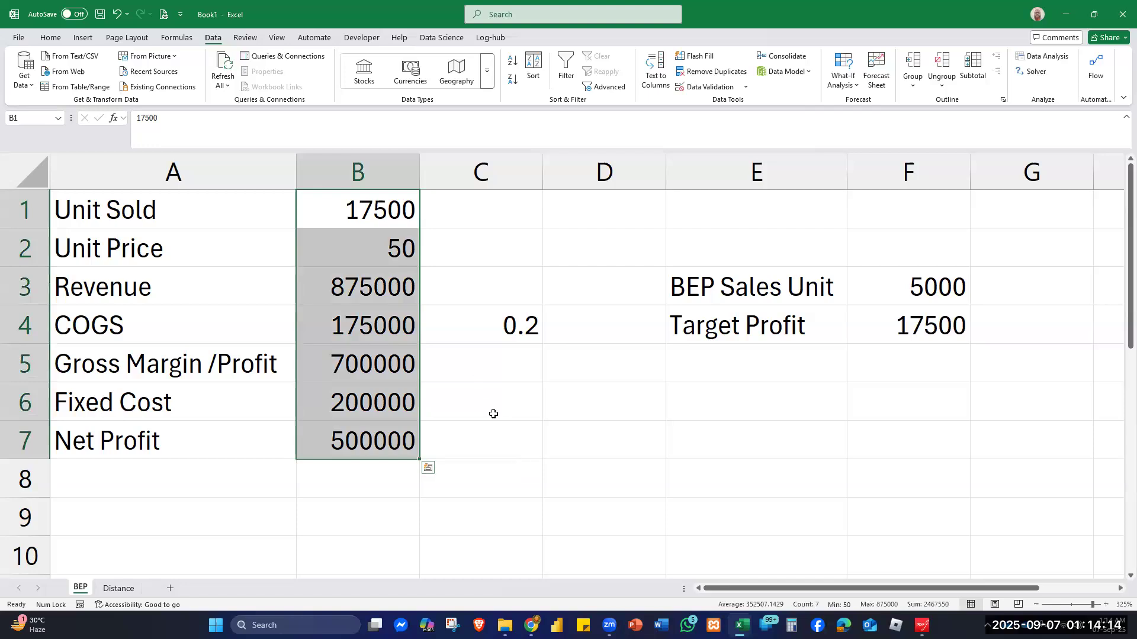
left_click(560, 453)
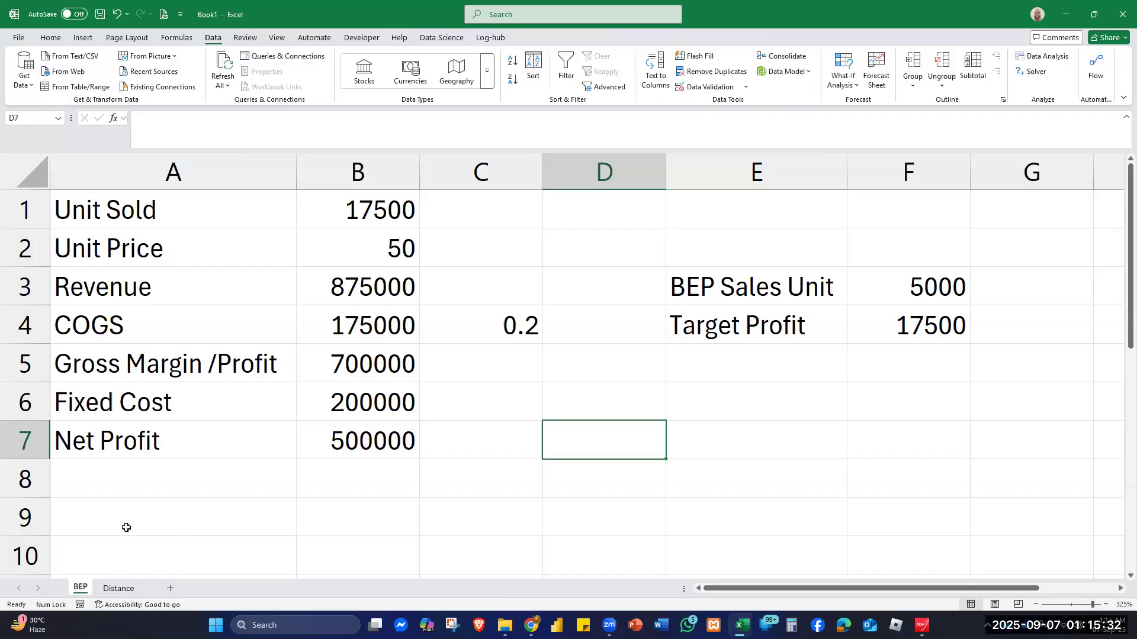
Step: On the Distance sheet, enter the first driver's drive time of 0 in B6 and speed of 64 in B7
left_click(124, 590)
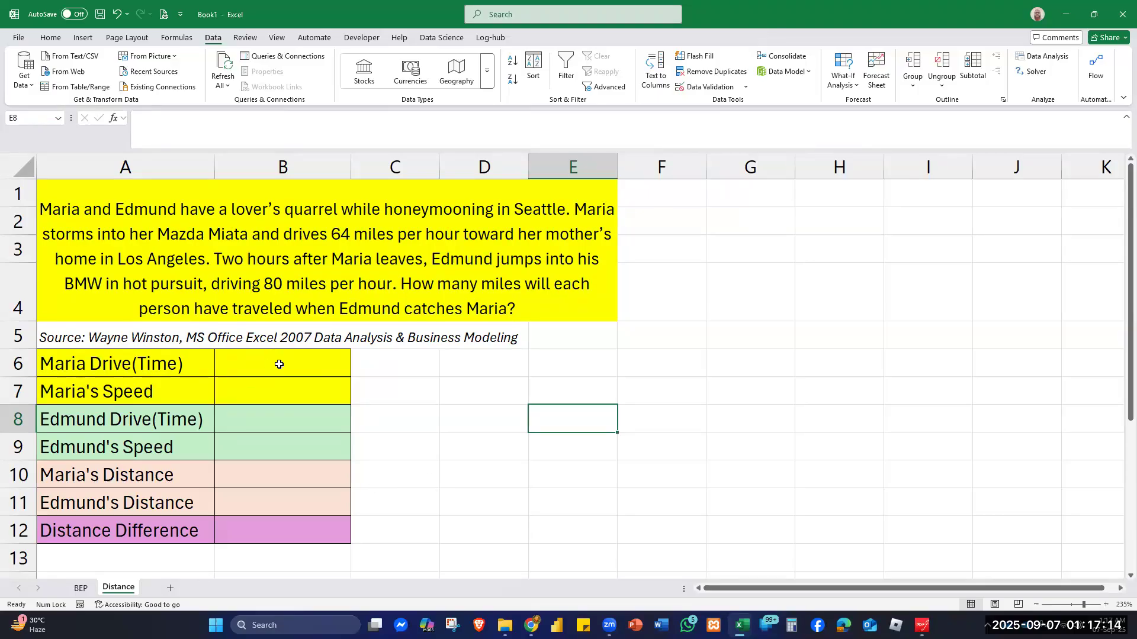
left_click(295, 377)
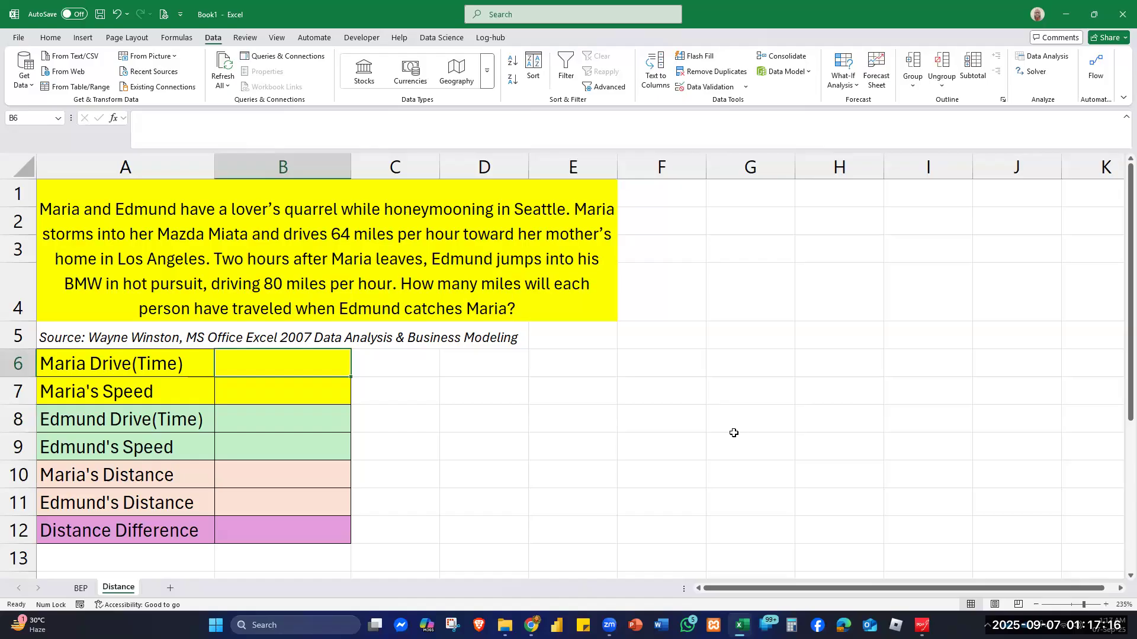
type("0")
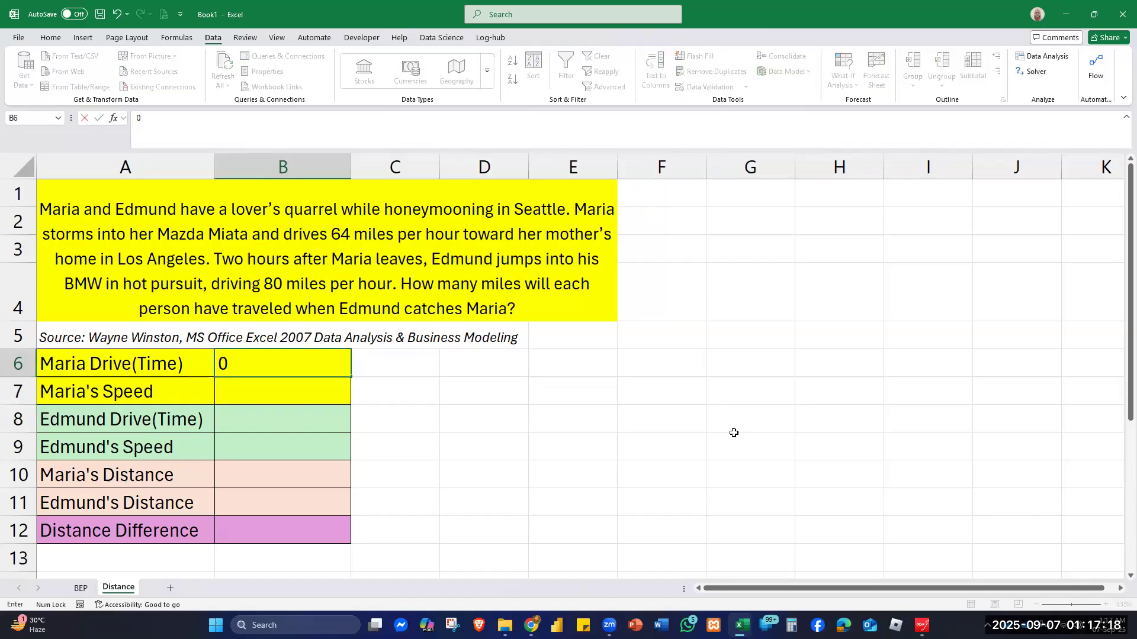
key("Return")
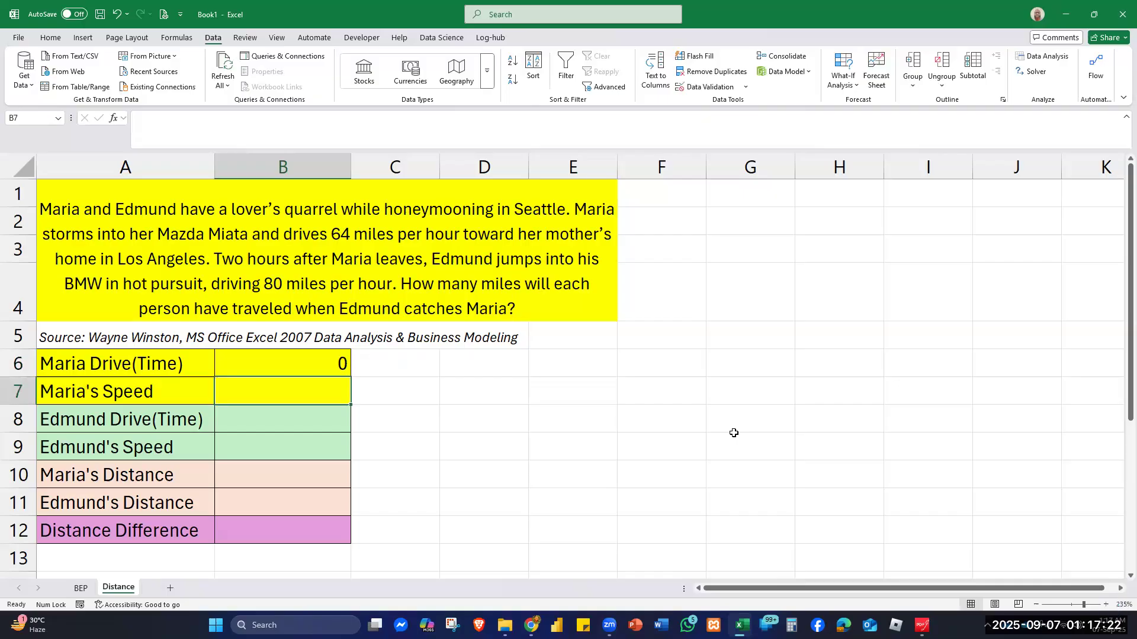
type("64")
key("Return")
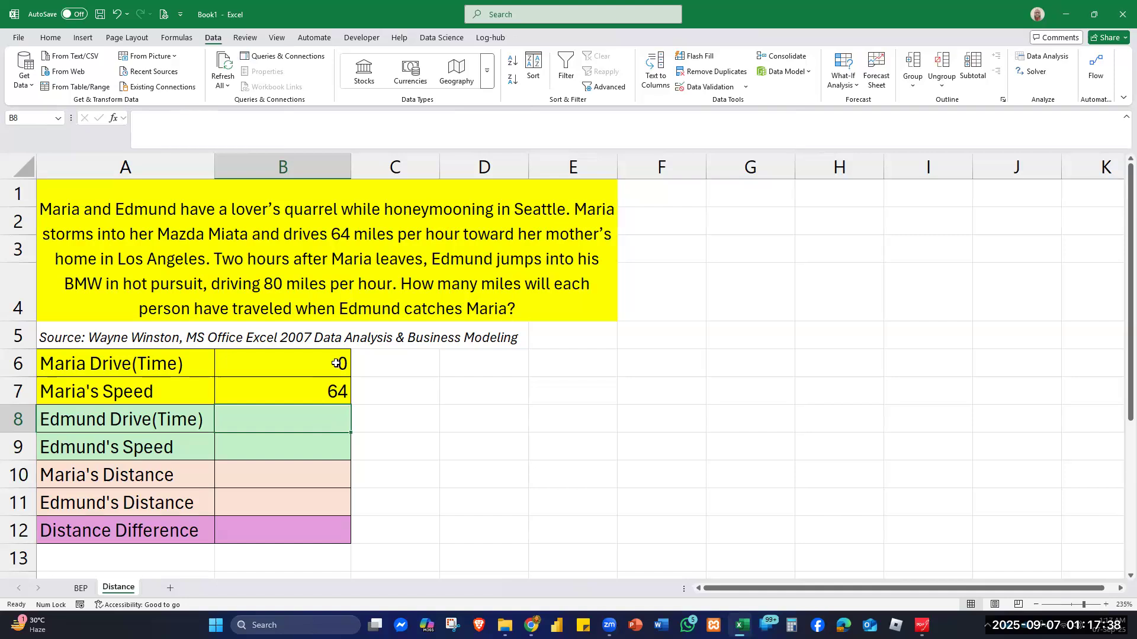
Step: Calculate the second driver's drive time in B8 with the formula =B6-2
left_click(331, 364)
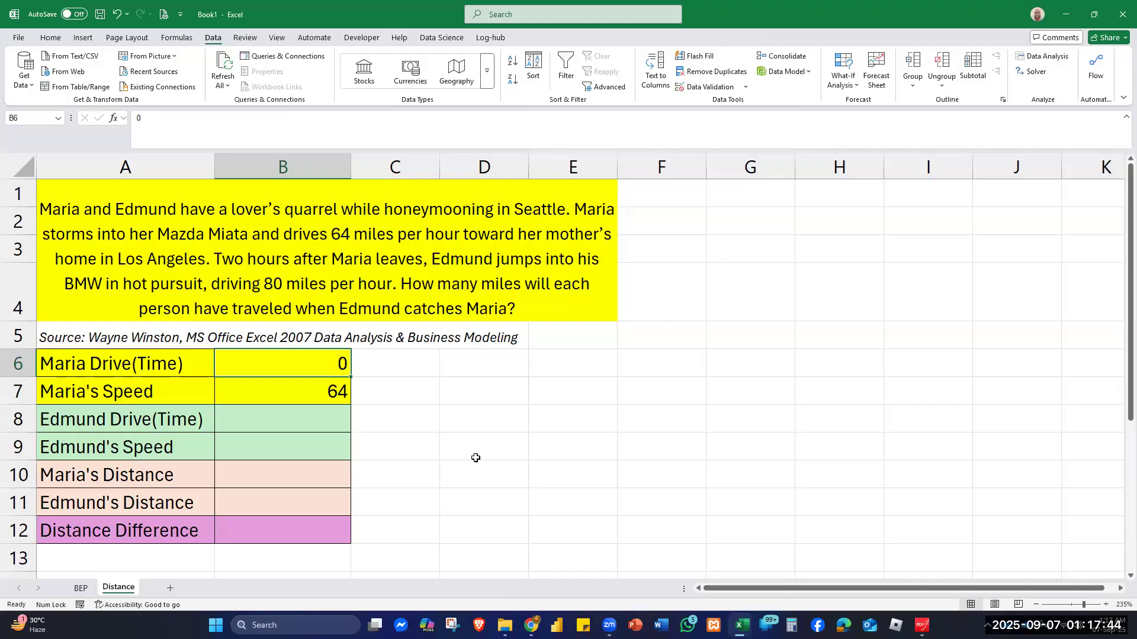
left_click(324, 420)
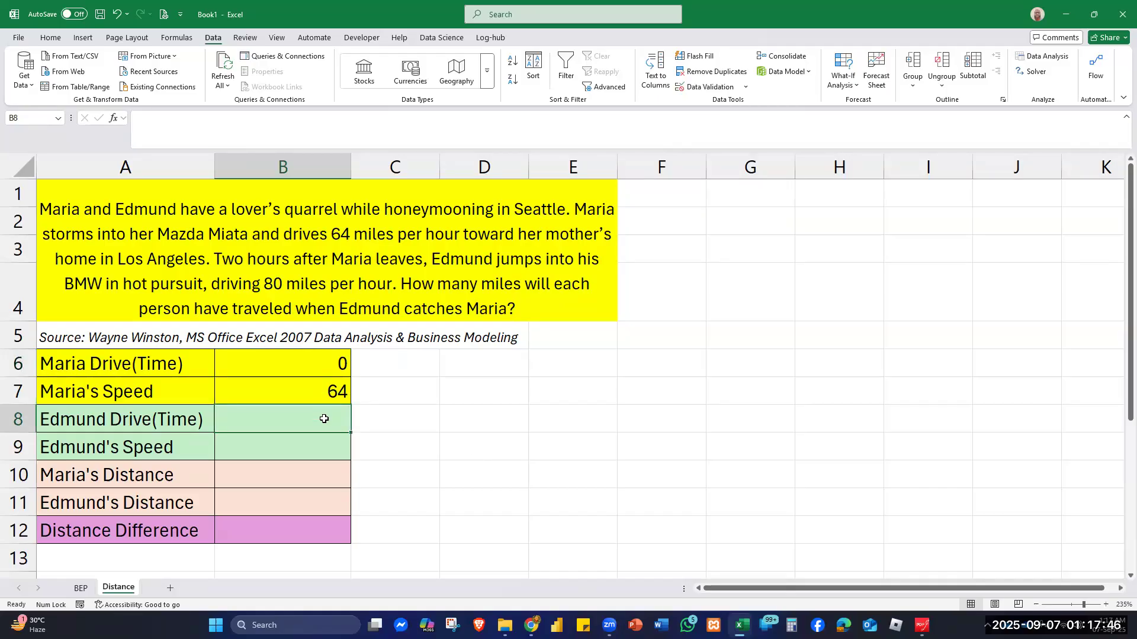
type("=")
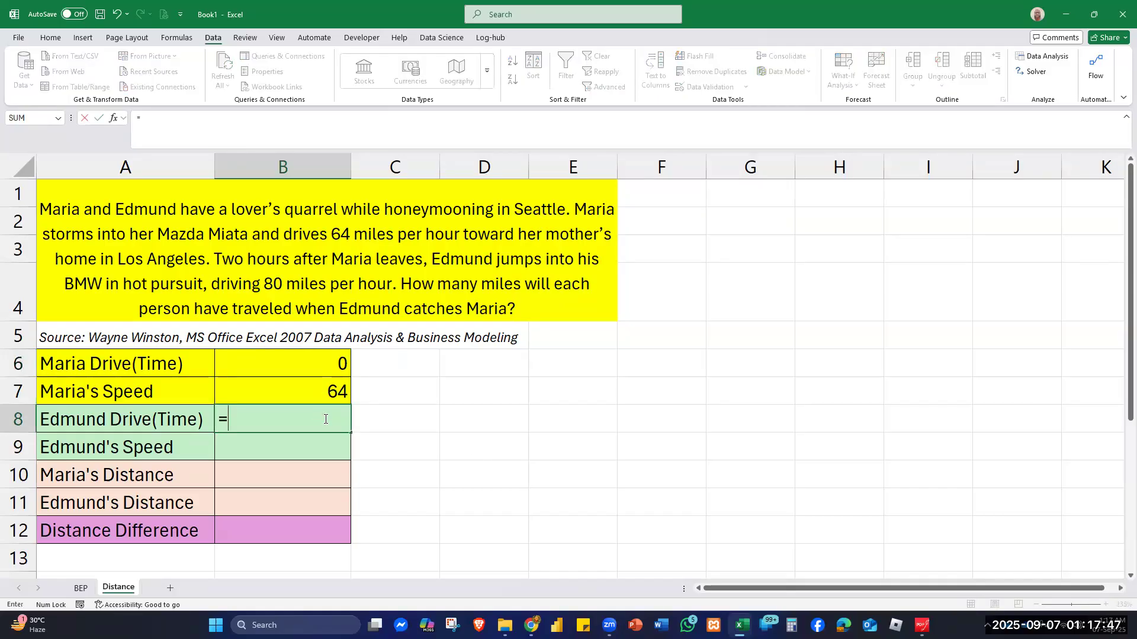
left_click(328, 363)
type("-")
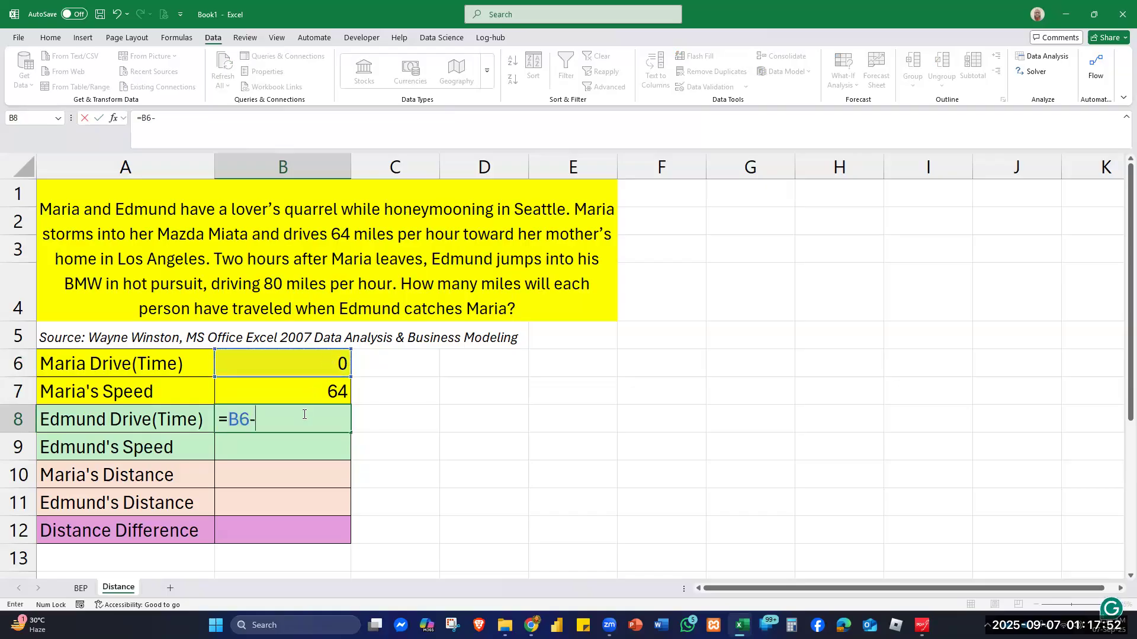
type("2")
key("Return")
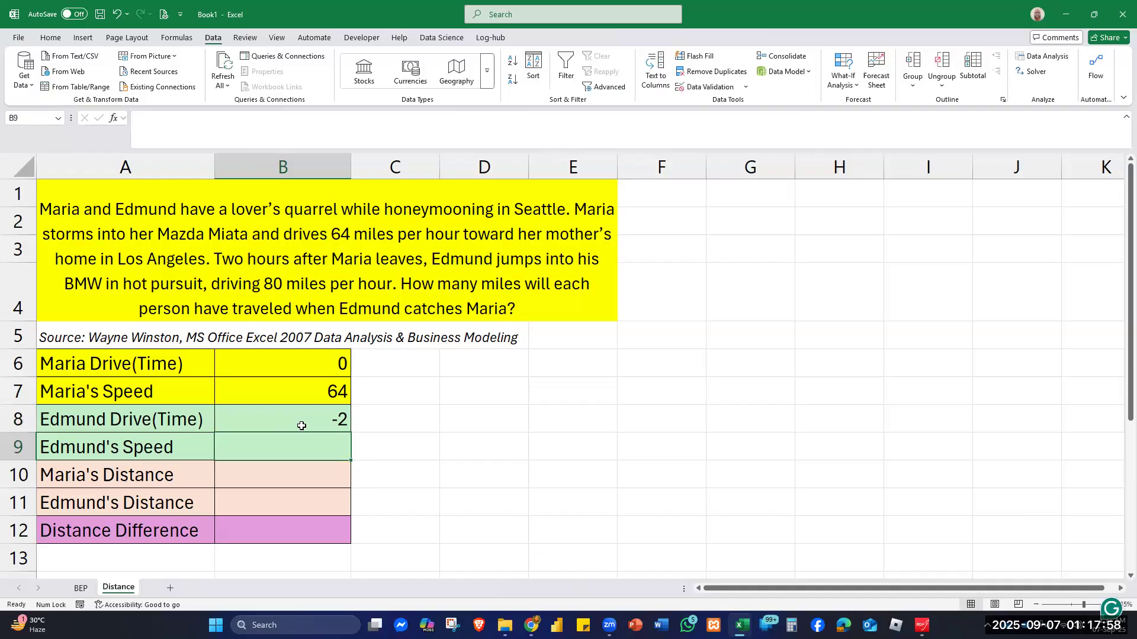
Step: Enter 80 as the second driver's speed in cell B9
type("8")
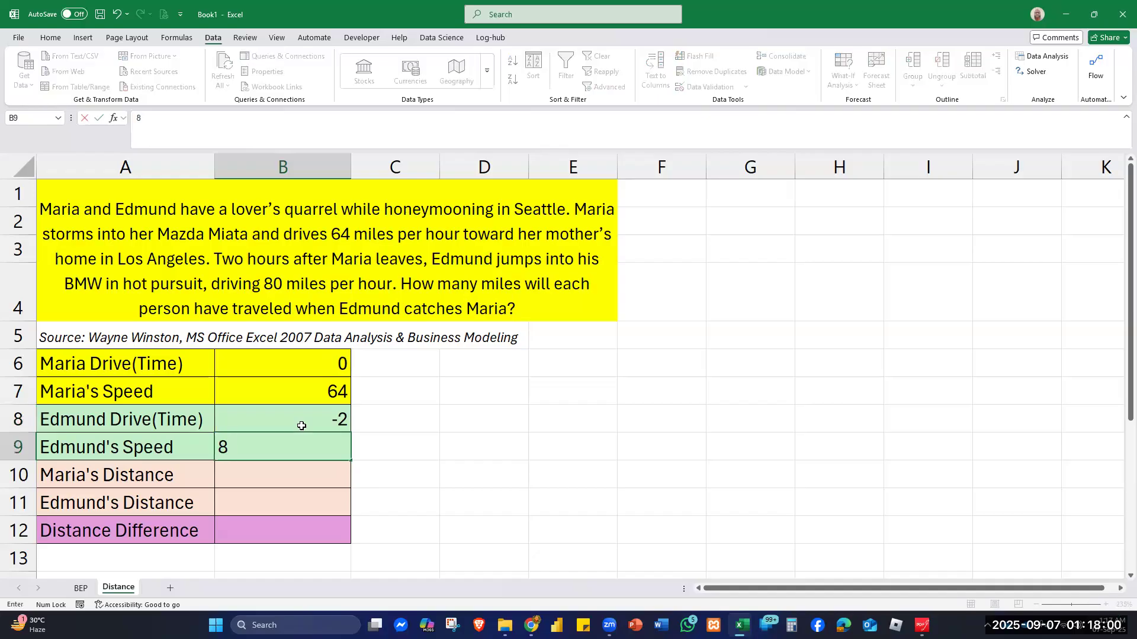
type("0")
key("Return")
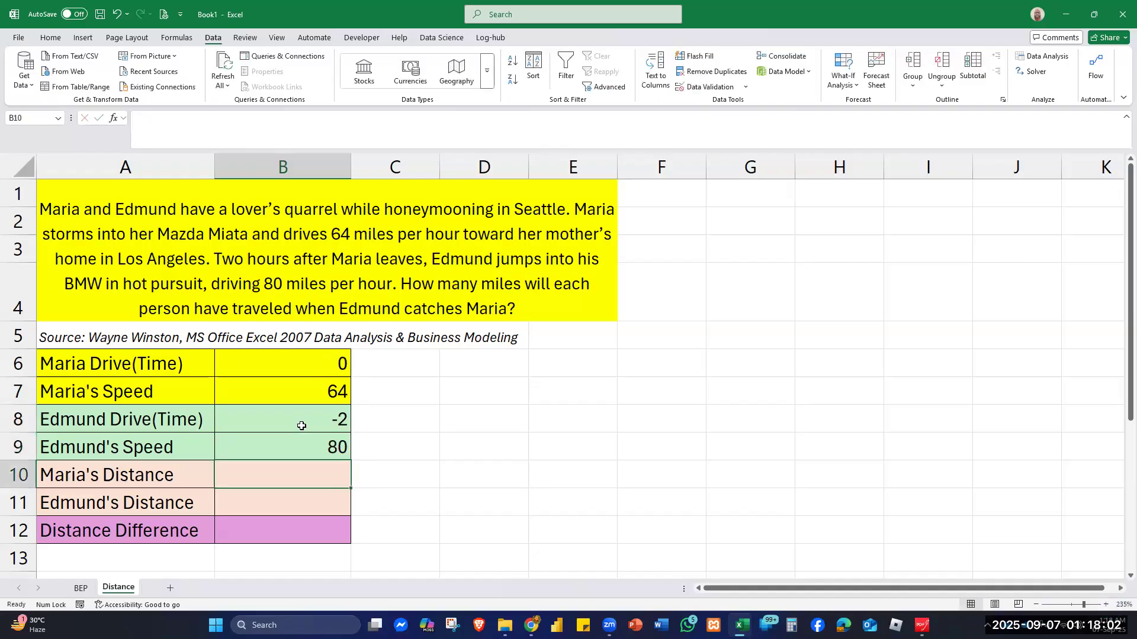
Step: Calculate the first driver's distance in B10 as drive time times speed with the formula =B6*B7
type("=")
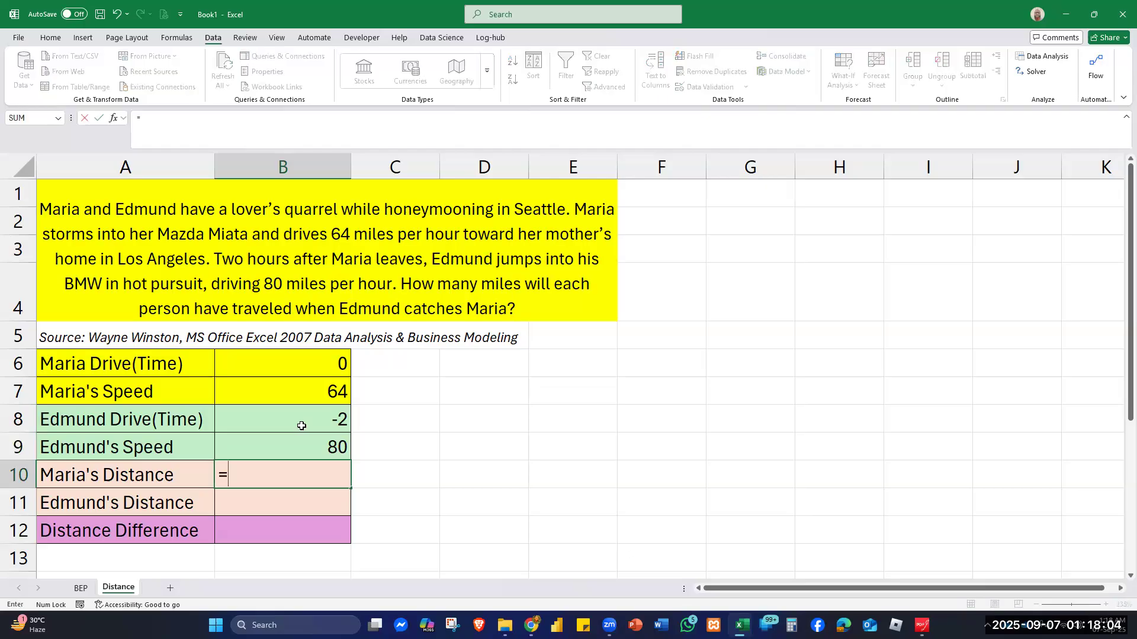
left_click(299, 367)
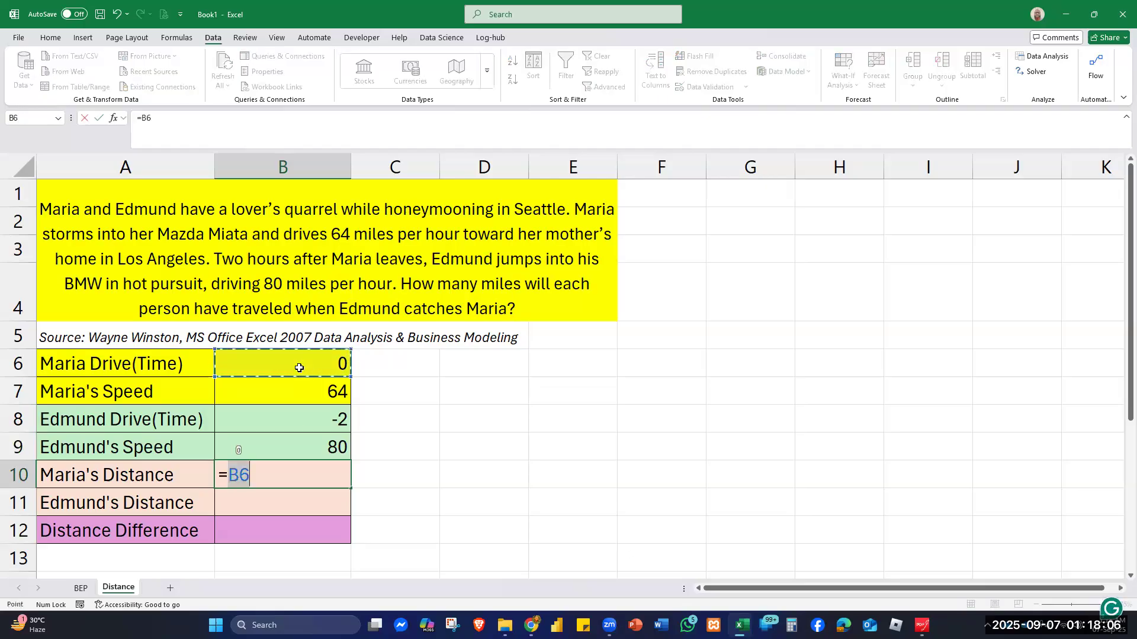
type("*")
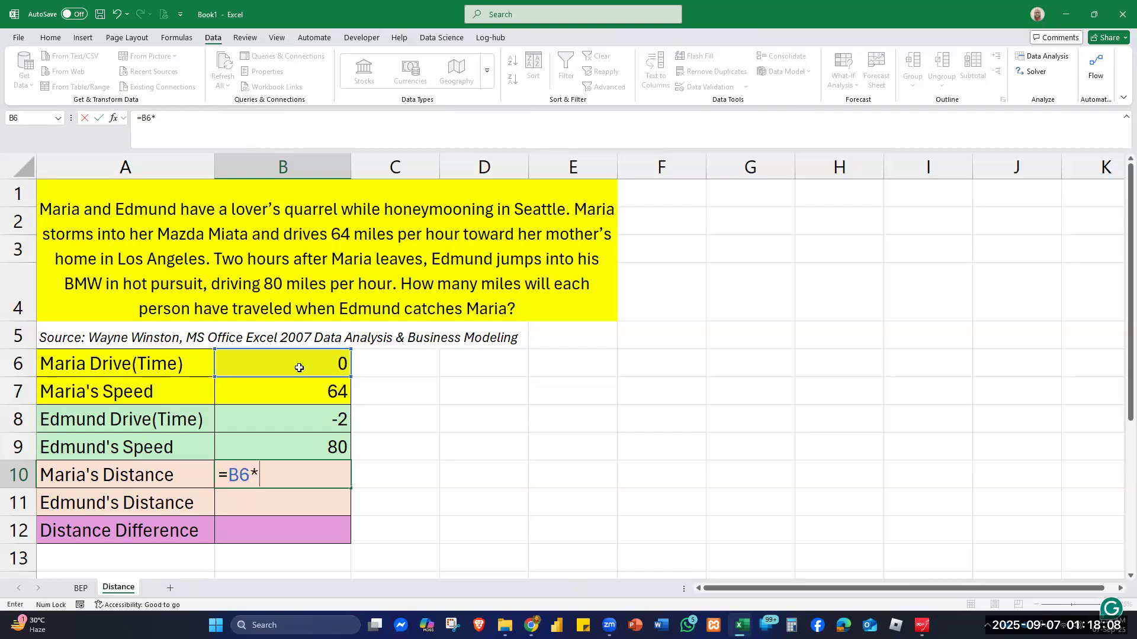
left_click(314, 397)
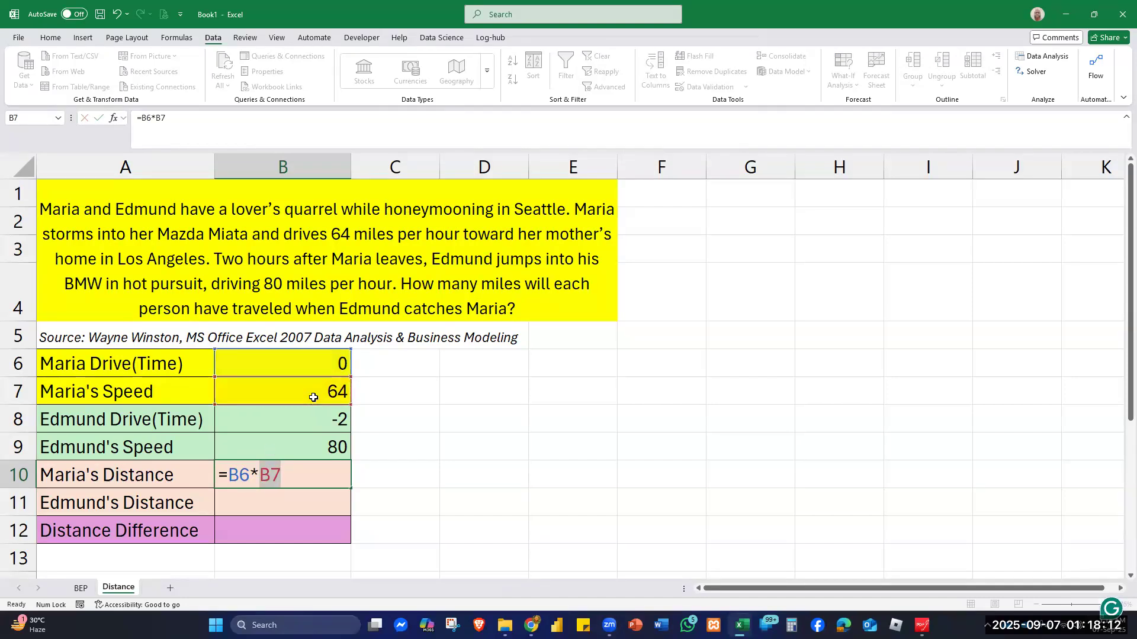
key("Return")
Step: Calculate the second driver's distance in B11 as drive time times speed with the formula =B8*B9
type("=")
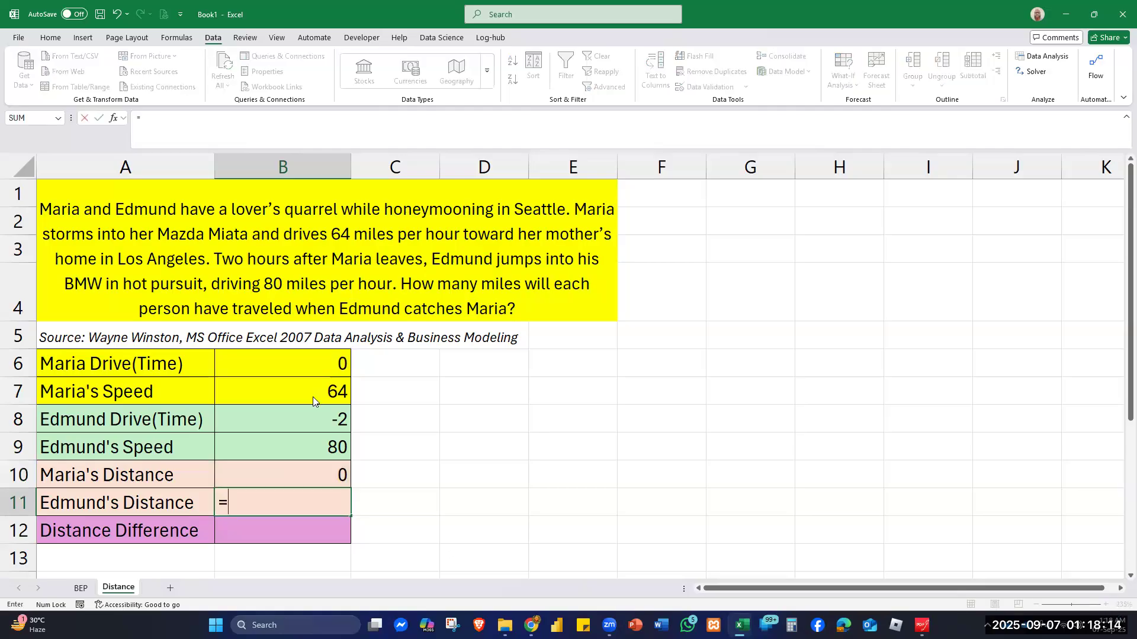
left_click(252, 418)
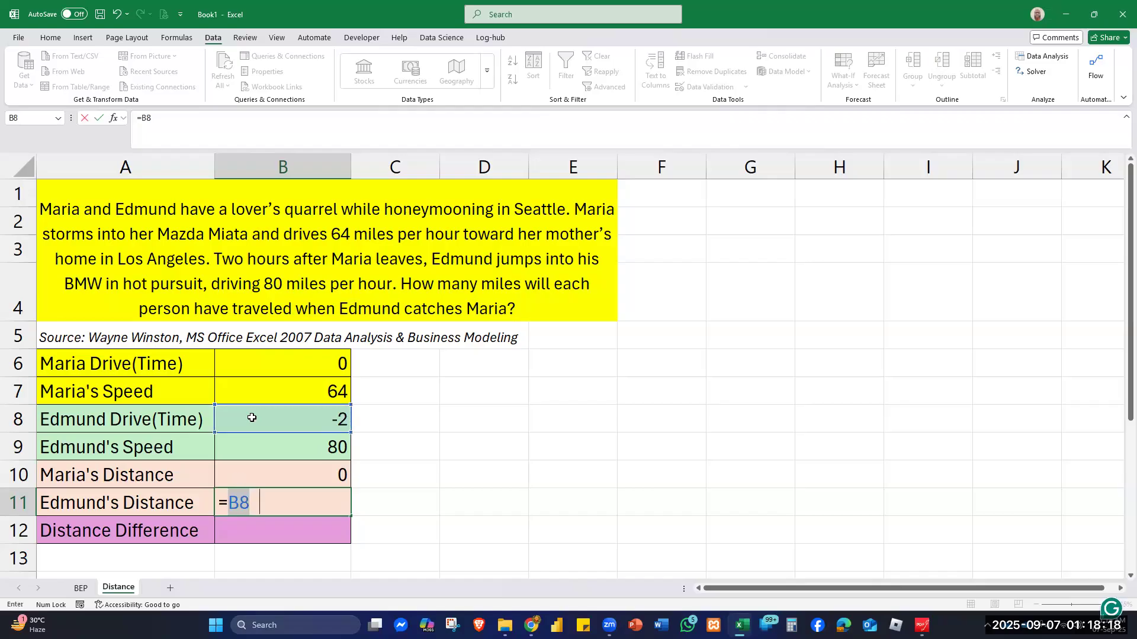
type("*")
left_click(271, 451)
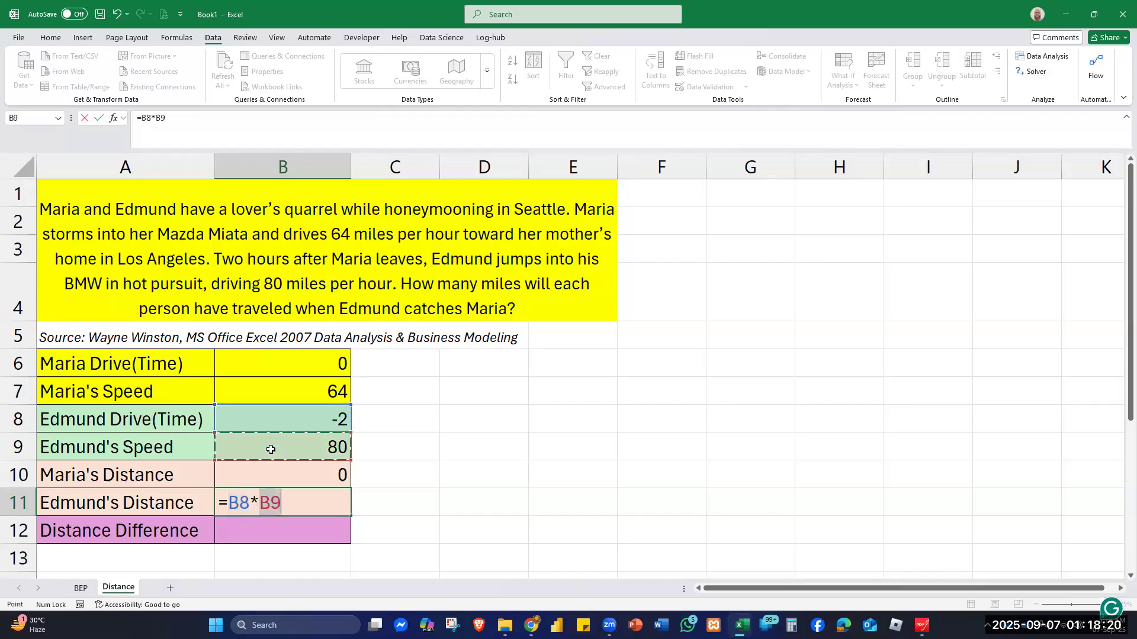
key("Return")
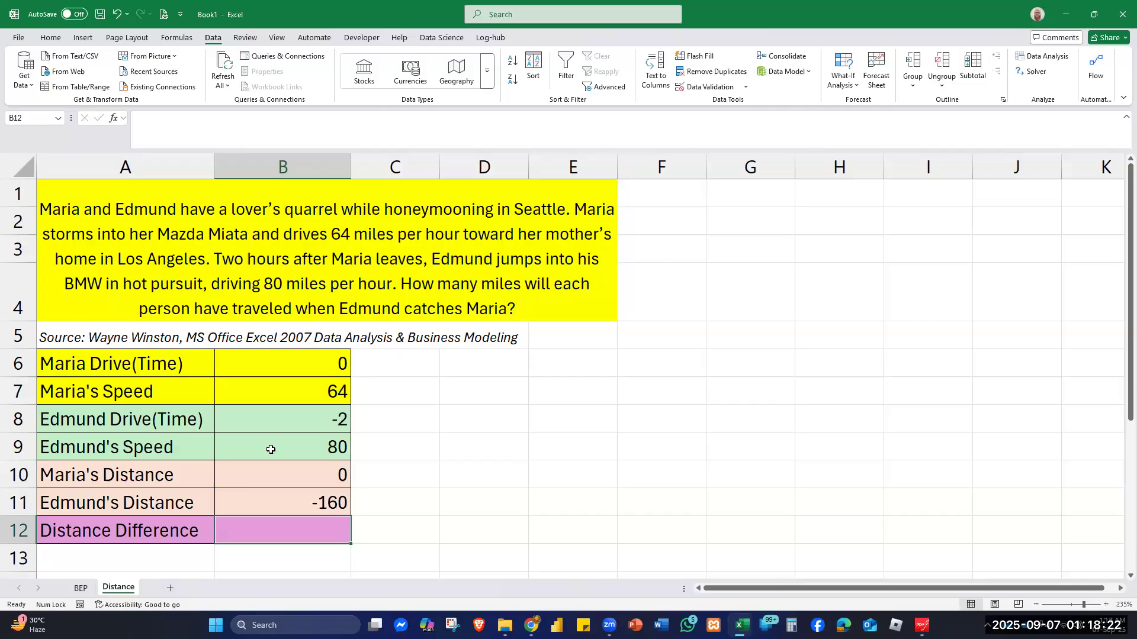
Step: Calculate the distance difference between the two drivers in B12 with the formula =B10-B11
type("=")
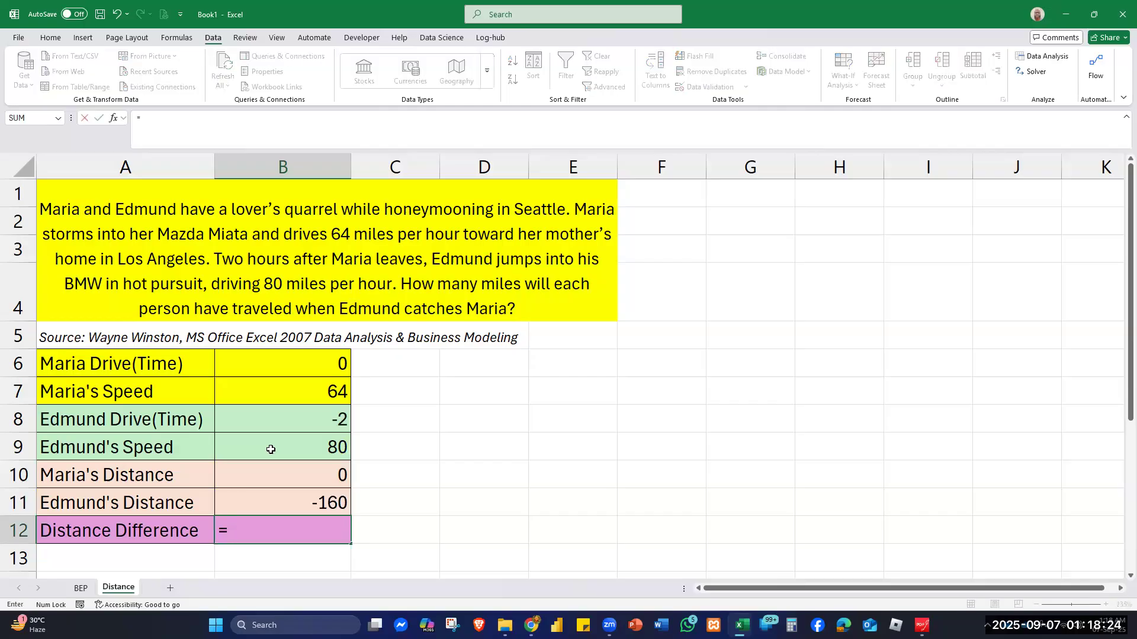
left_click(325, 469)
type("-")
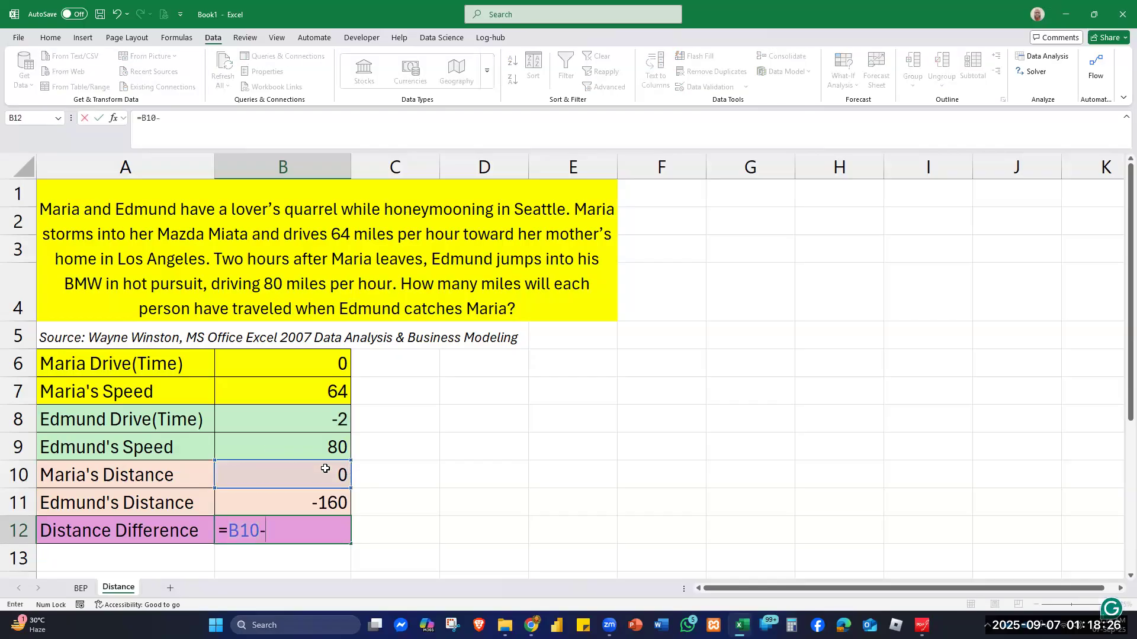
left_click(275, 502)
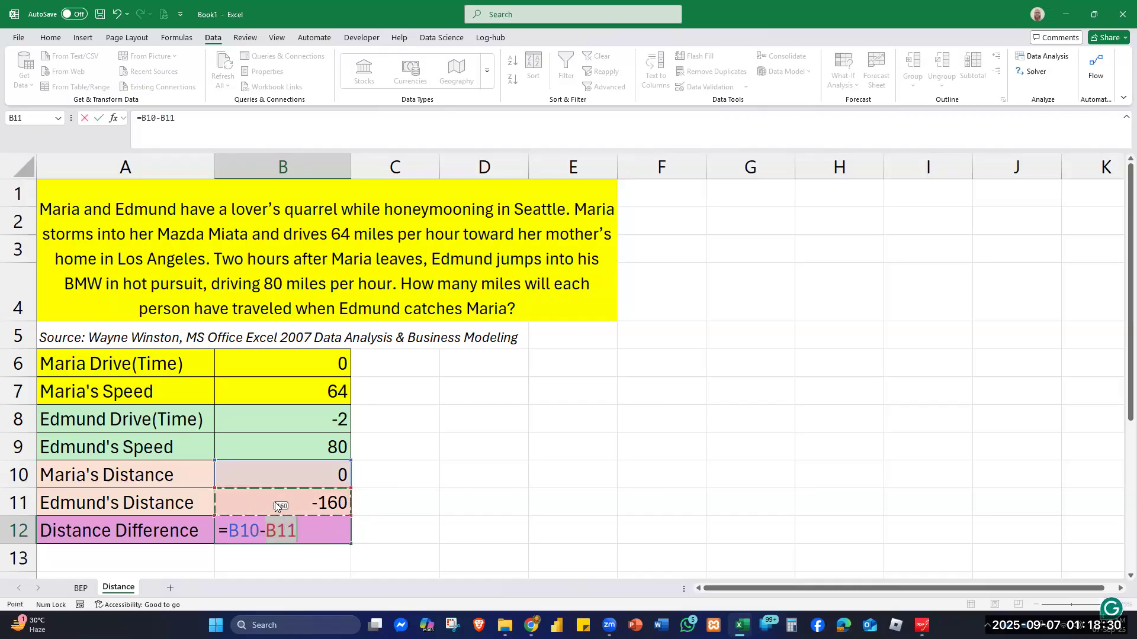
key("Return")
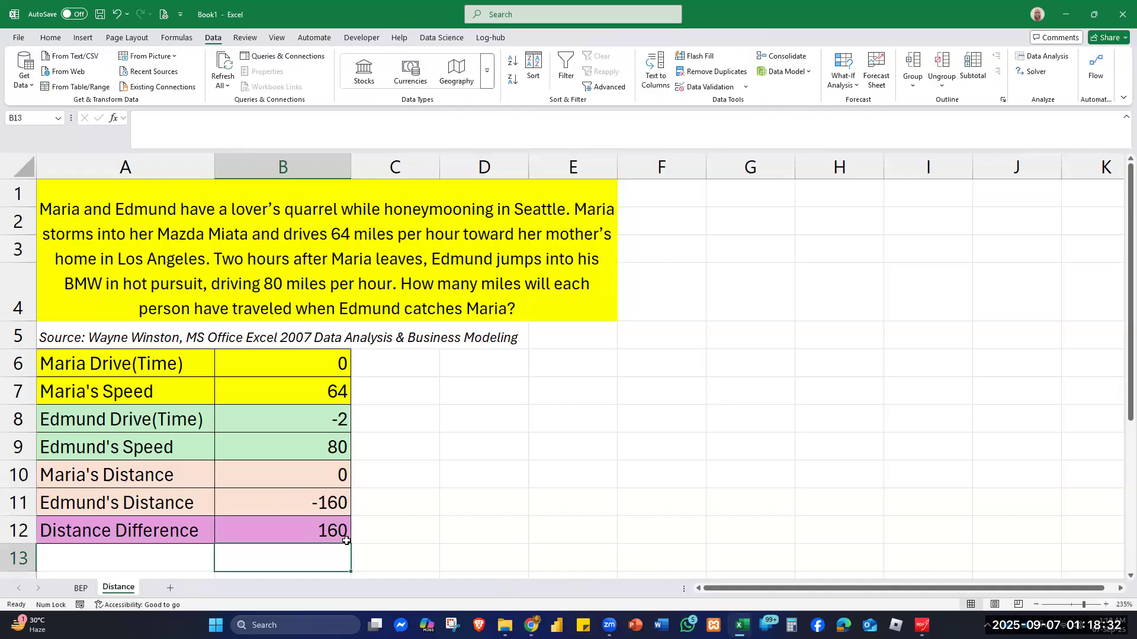
Step: Run Goal Seek to set the distance difference in B12 to 0 by changing the first driver's time in B6, and keep the solution
key("Up")
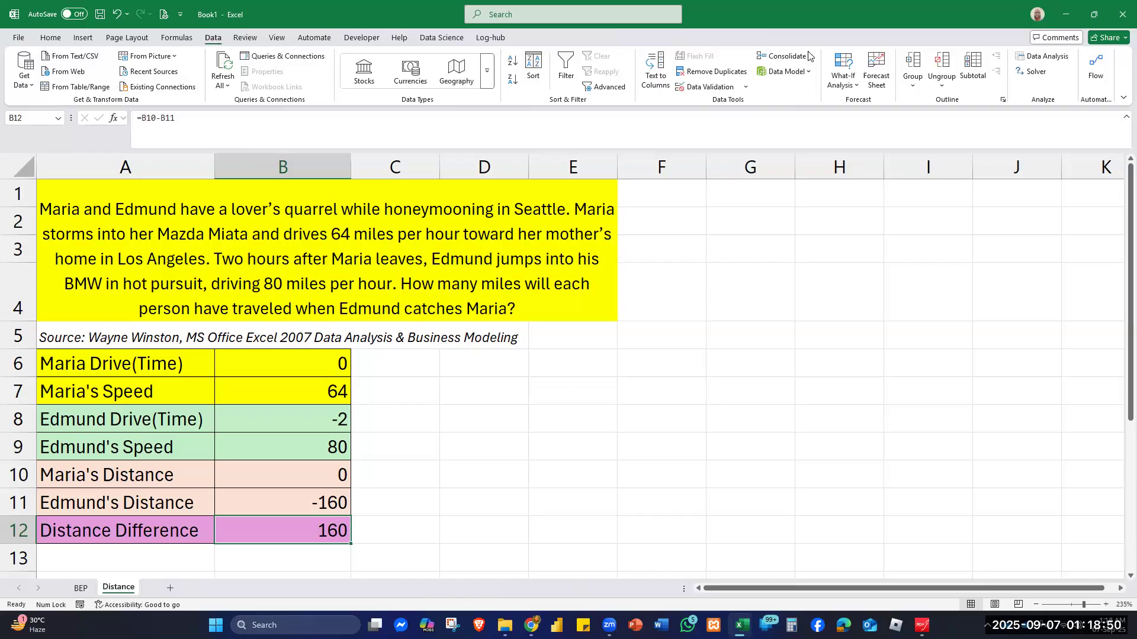
left_click(844, 86)
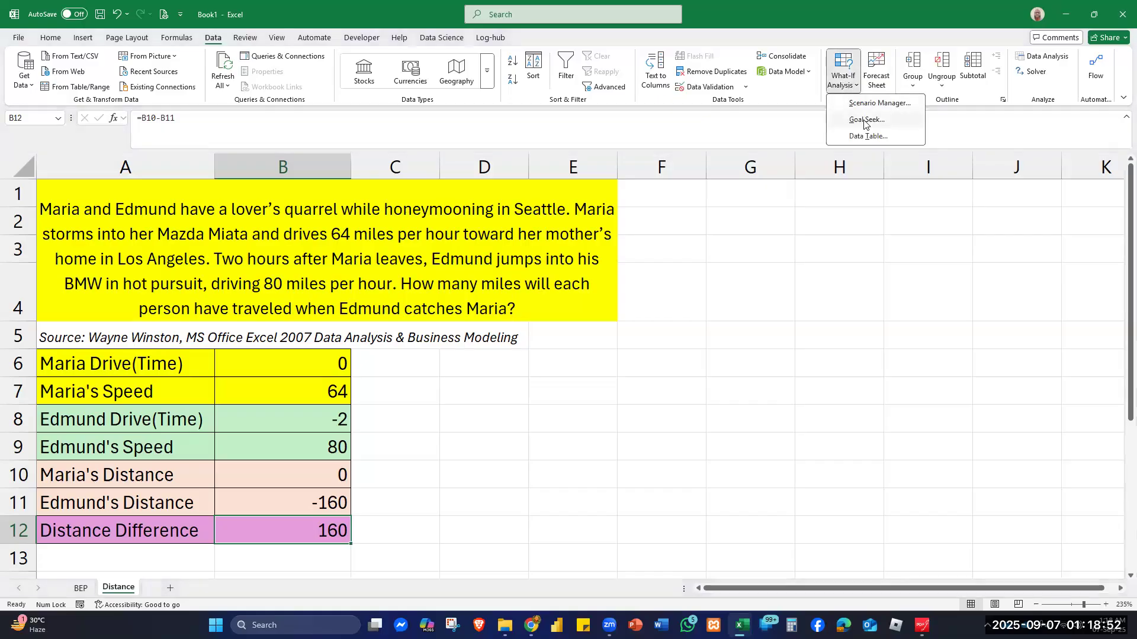
left_click(858, 122)
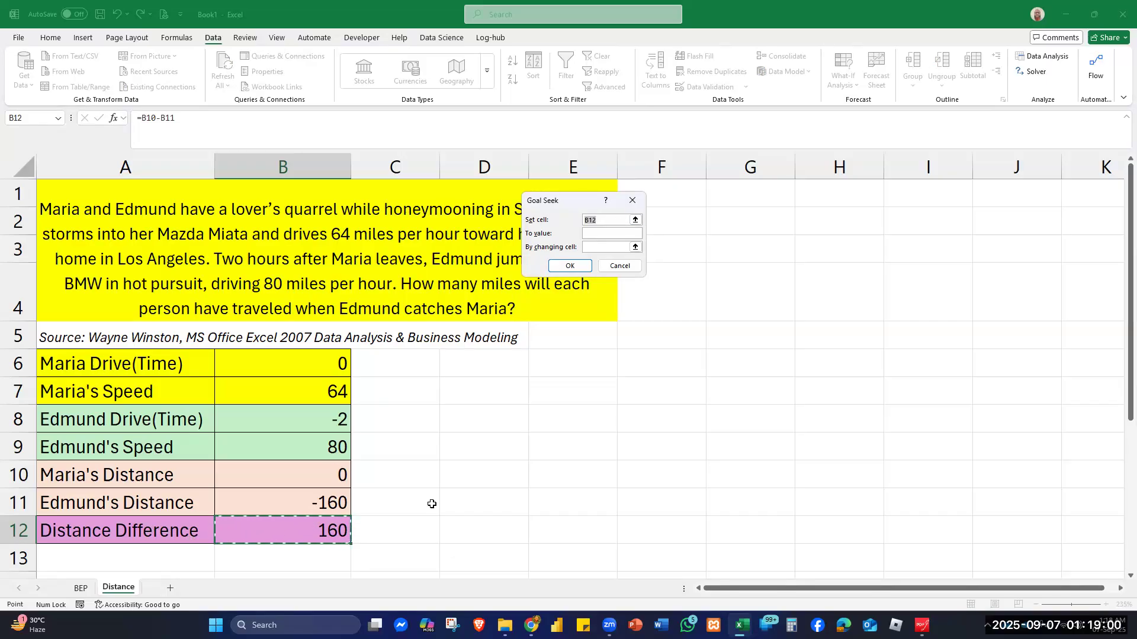
left_click(607, 232)
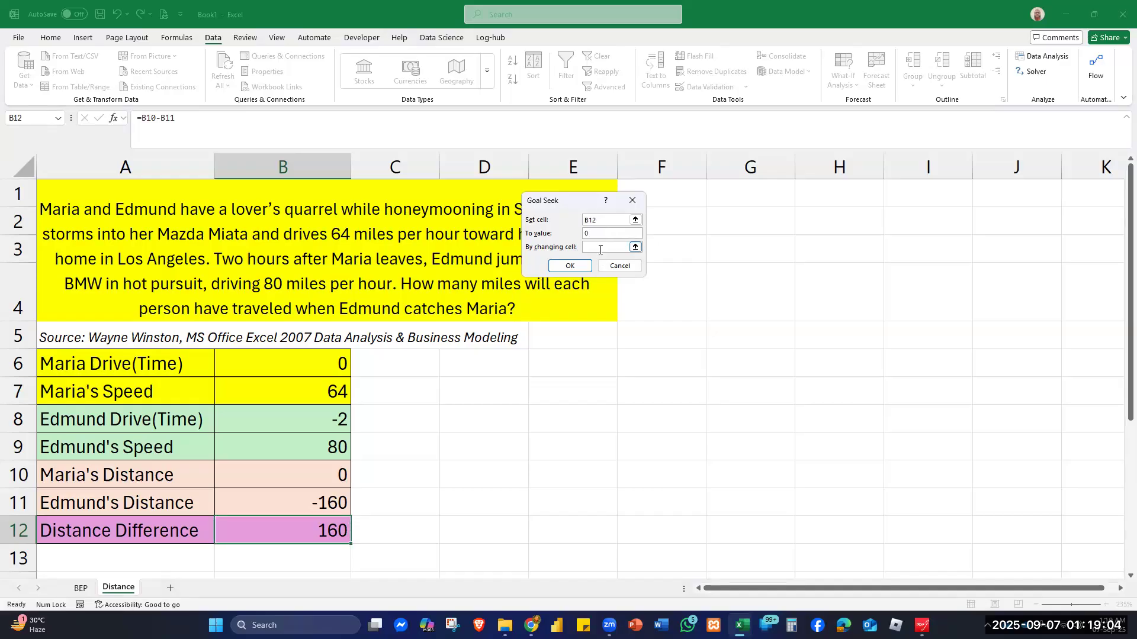
left_click(604, 247)
left_click(275, 361)
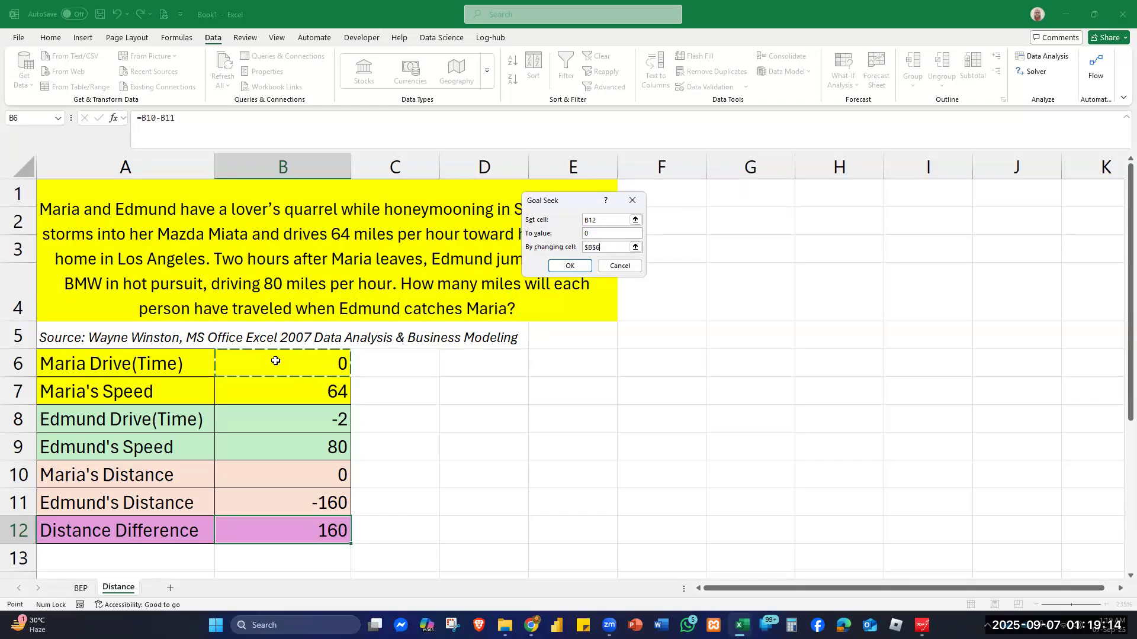
left_click(571, 267)
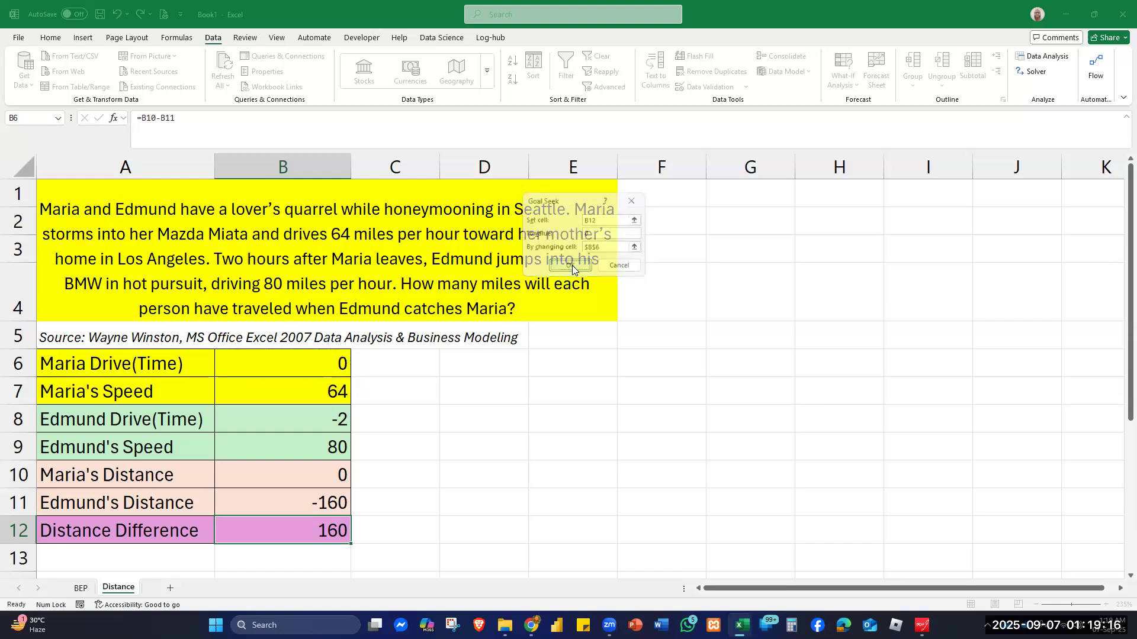
left_click(567, 264)
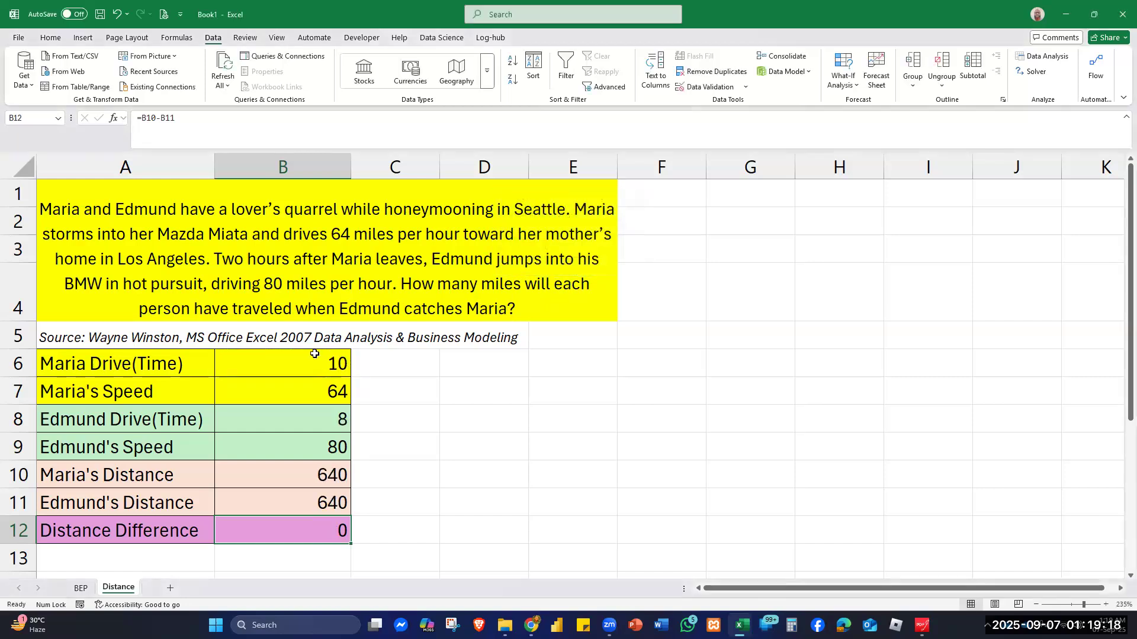